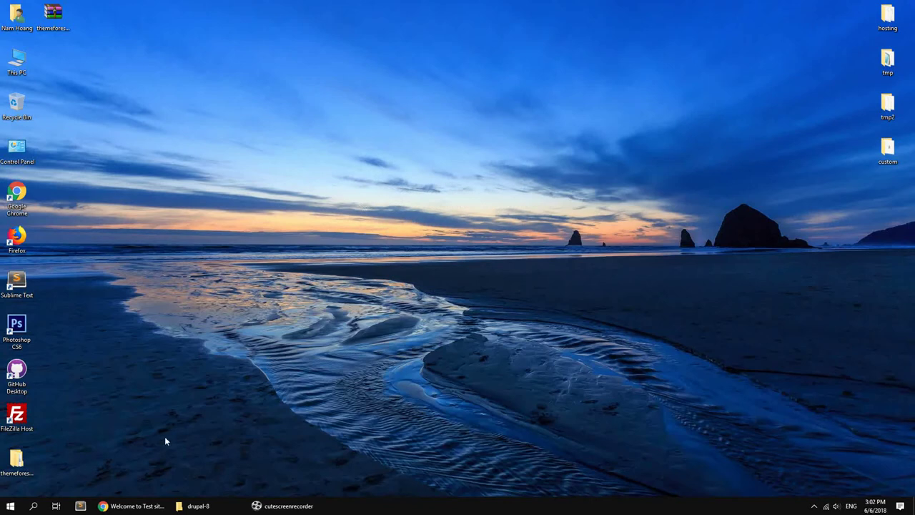
# Step: Move the themeforest folder beneath the themeforest archive on the desktop and open it
pyautogui.click(18, 461)
pyautogui.moveTo(28, 465); pyautogui.dragTo(53, 62)
pyautogui.doubleClick(53, 62)
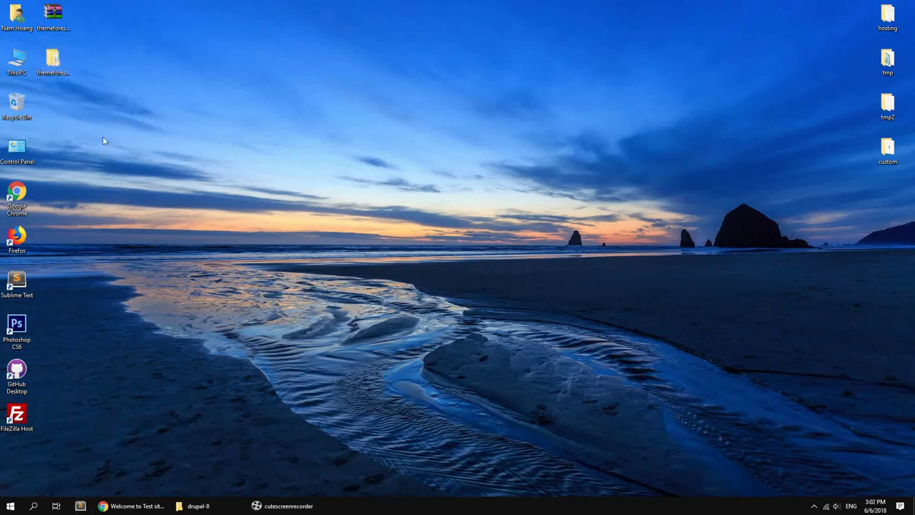
# Step: Go through the theme package contents, from the fresh-installation folder and documentation.zip down to modules.zip and themes.zip
pyautogui.moveTo(551, 151); pyautogui.dragTo(326, 43)
pyautogui.click(336, 110)
pyautogui.click(341, 120)
pyautogui.click(340, 130)
pyautogui.click(338, 140)
pyautogui.click(332, 151)
pyautogui.click(331, 160)
pyautogui.click(332, 172)
pyautogui.click(359, 238)
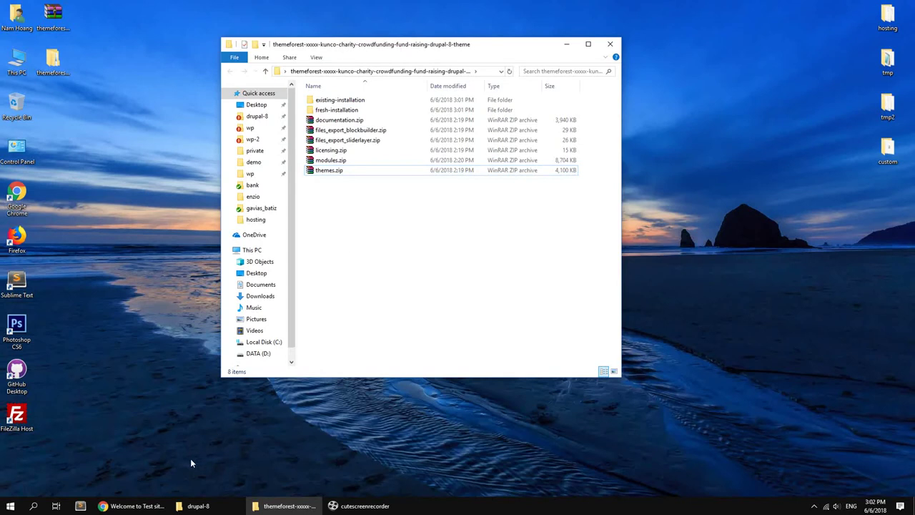
# Step: Switch to Chrome and view the Drupal test site's home page at localhost/drupal-8
pyautogui.click(138, 506)
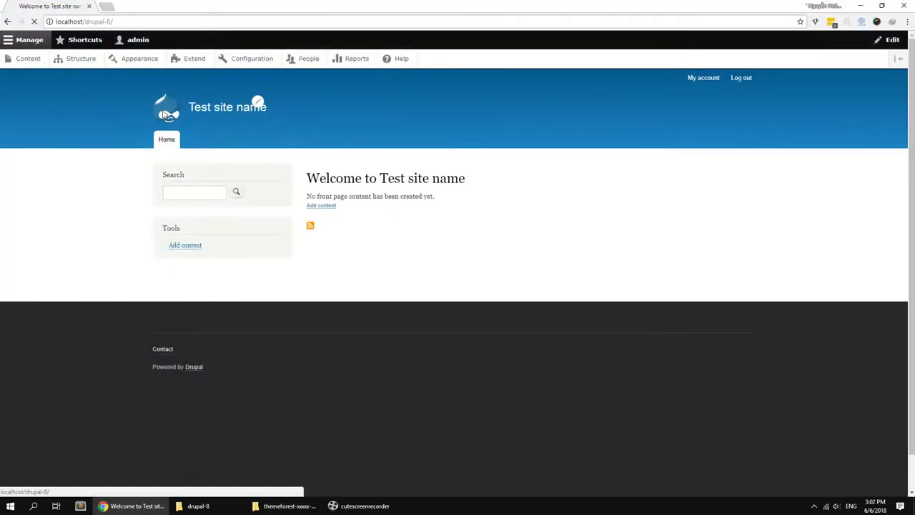
pyautogui.moveTo(85, 22); pyautogui.dragTo(130, 22)
pyautogui.click(84, 189)
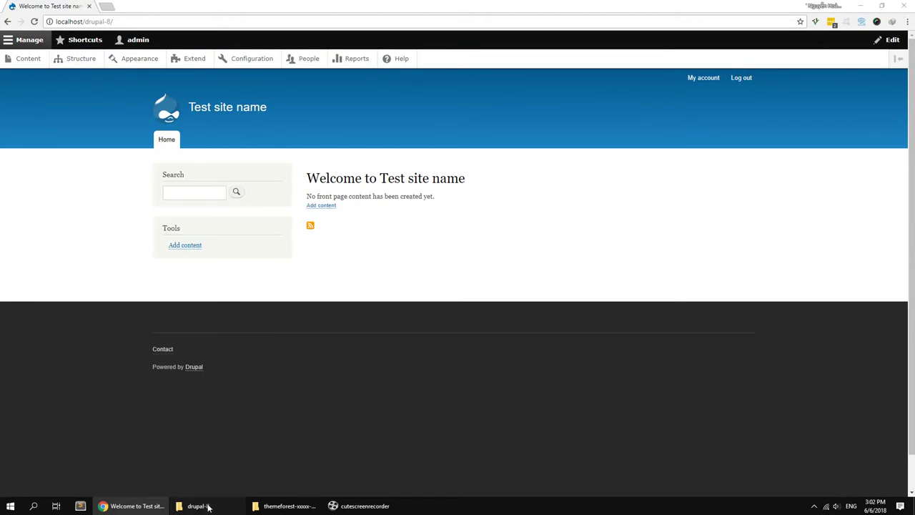
# Step: Place the theme package window beside the drupal-8 folder window and open the package's existing-installation folder
pyautogui.click(208, 507)
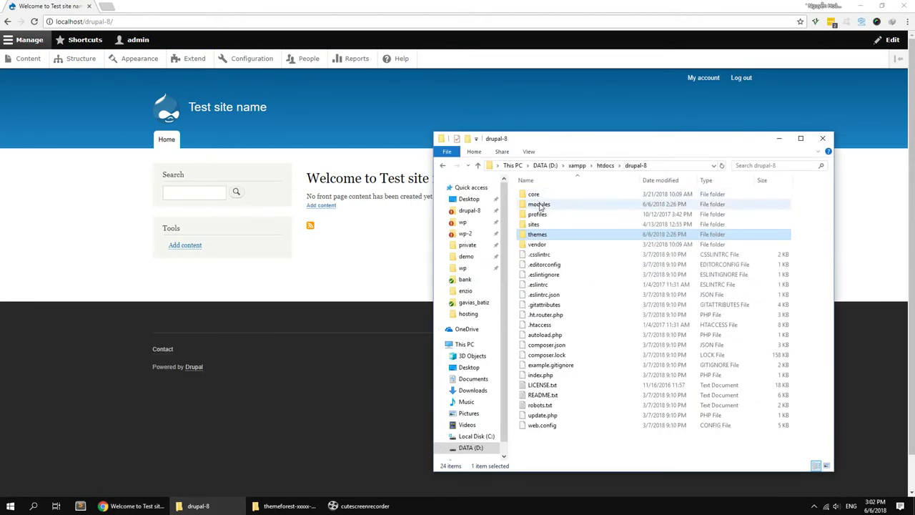
pyautogui.click(286, 506)
pyautogui.moveTo(348, 47); pyautogui.dragTo(151, 114)
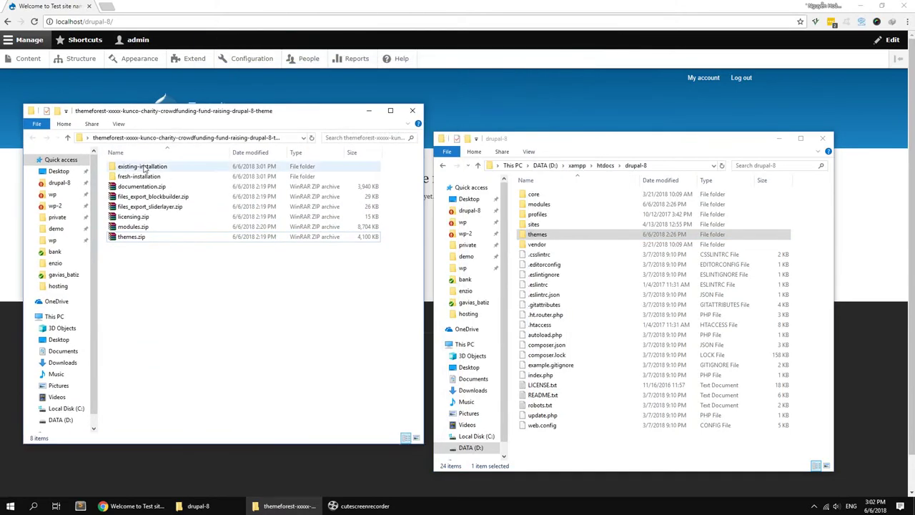
pyautogui.doubleClick(143, 166)
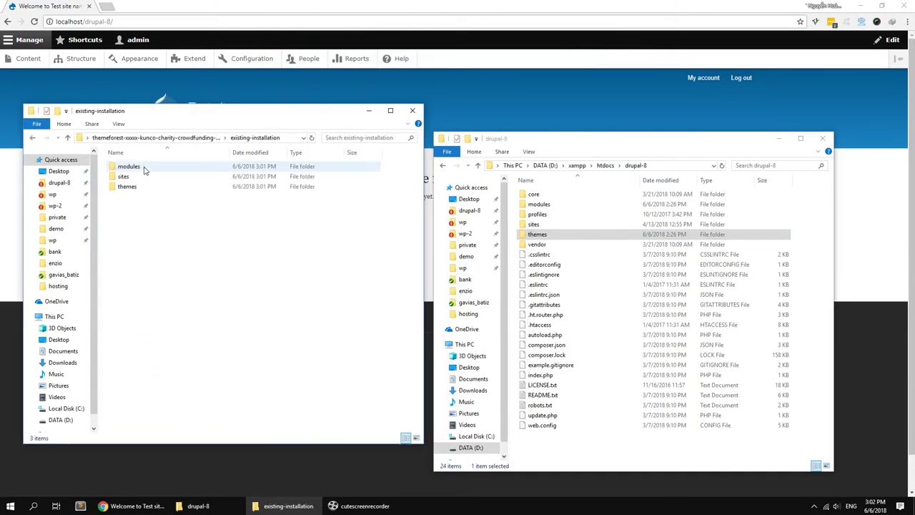
# Step: Copy all module folders from existing-installation/modules into the site's drupal-8/modules folder
pyautogui.click(531, 209)
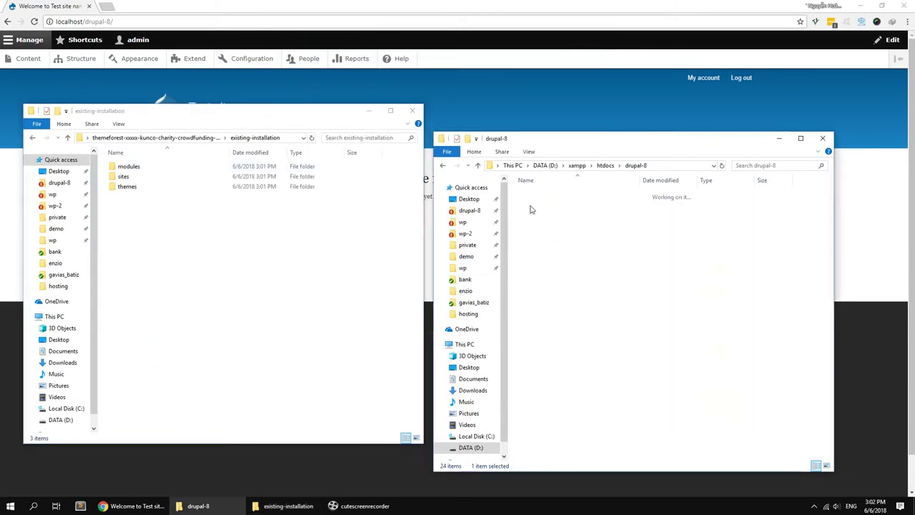
pyautogui.doubleClick(128, 166)
pyautogui.click(131, 177)
pyautogui.hotkey('ctrl', 'a')
pyautogui.moveTo(131, 179); pyautogui.dragTo(560, 278)
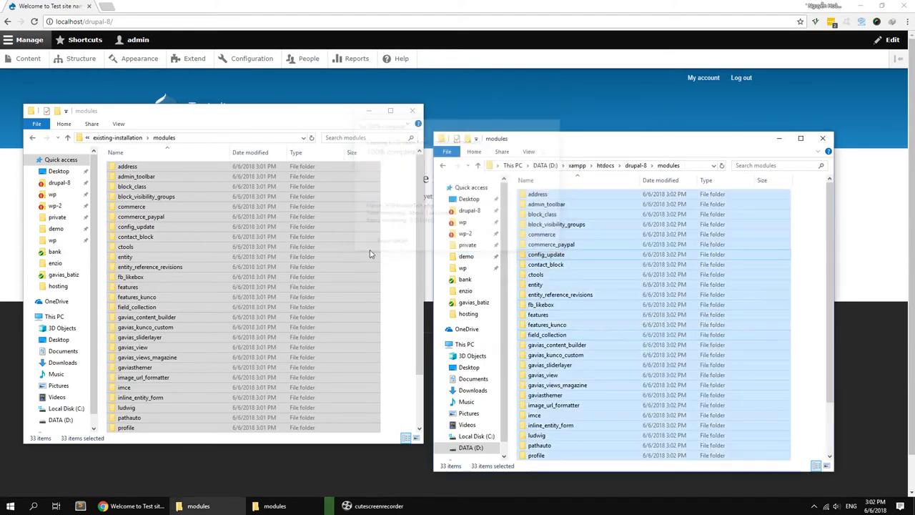
# Step: Copy the default folder from existing-installation/sites into the site's drupal-8/sites folder
pyautogui.click(132, 137)
pyautogui.click(125, 177)
pyautogui.doubleClick(124, 177)
pyautogui.click(635, 165)
pyautogui.doubleClick(534, 226)
pyautogui.moveTo(127, 168); pyautogui.dragTo(623, 359)
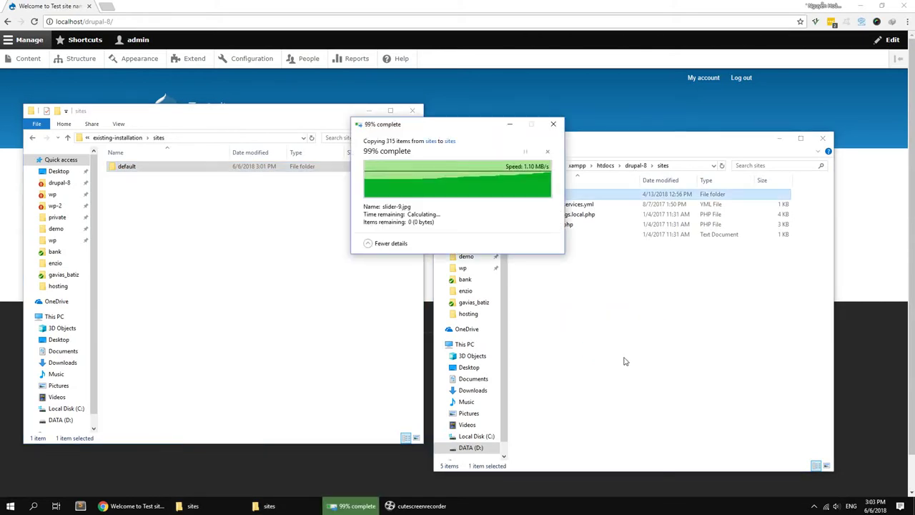
# Step: Copy the gavias_kunco folder from existing-installation/themes into the site's drupal-8/themes folder
pyautogui.click(118, 137)
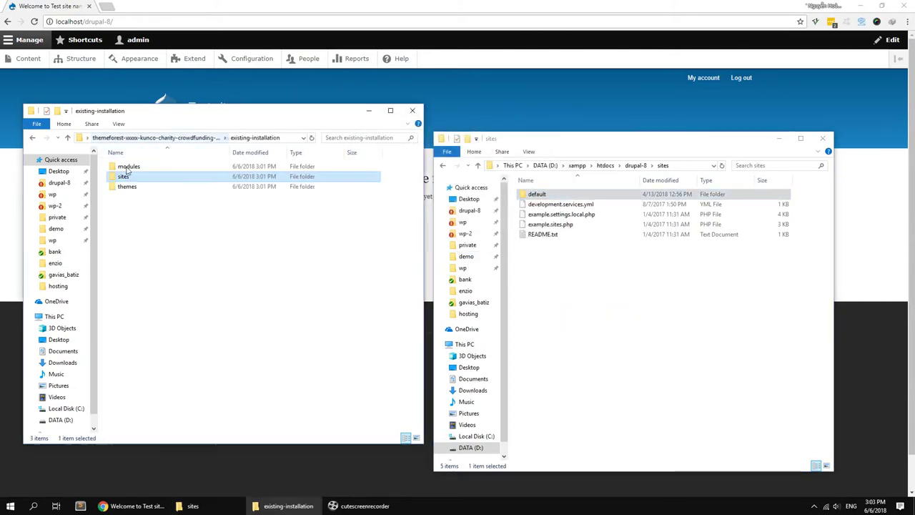
pyautogui.doubleClick(126, 186)
pyautogui.click(633, 166)
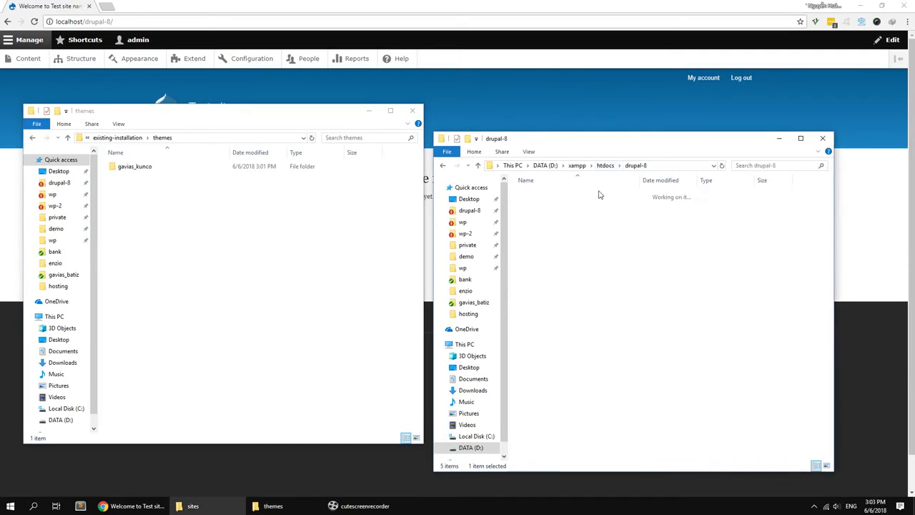
pyautogui.doubleClick(538, 239)
pyautogui.moveTo(143, 167); pyautogui.dragTo(596, 264)
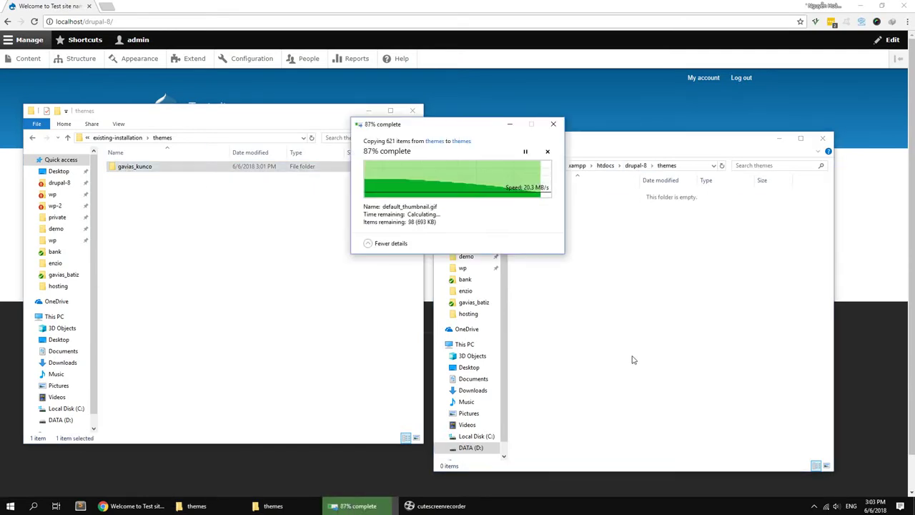
# Step: Switch to Chrome and install the Gavias Kunco theme as the site's default theme
pyautogui.click(572, 102)
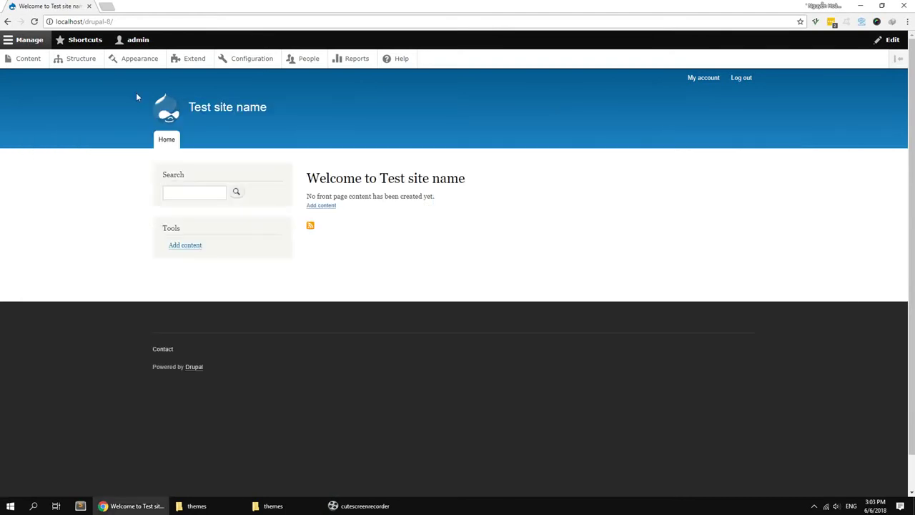
pyautogui.click(130, 65)
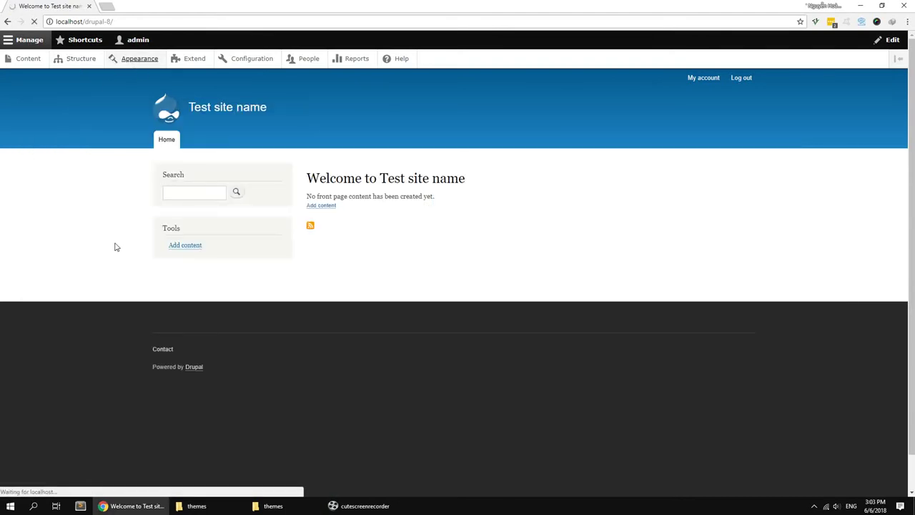
pyautogui.scroll(-2, 183, 348)
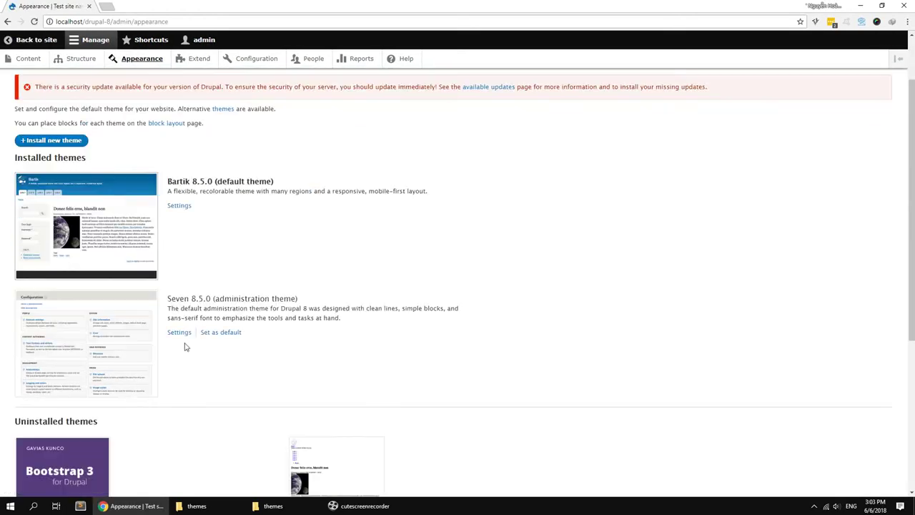
pyautogui.scroll(-2, 144, 396)
pyautogui.click(82, 376)
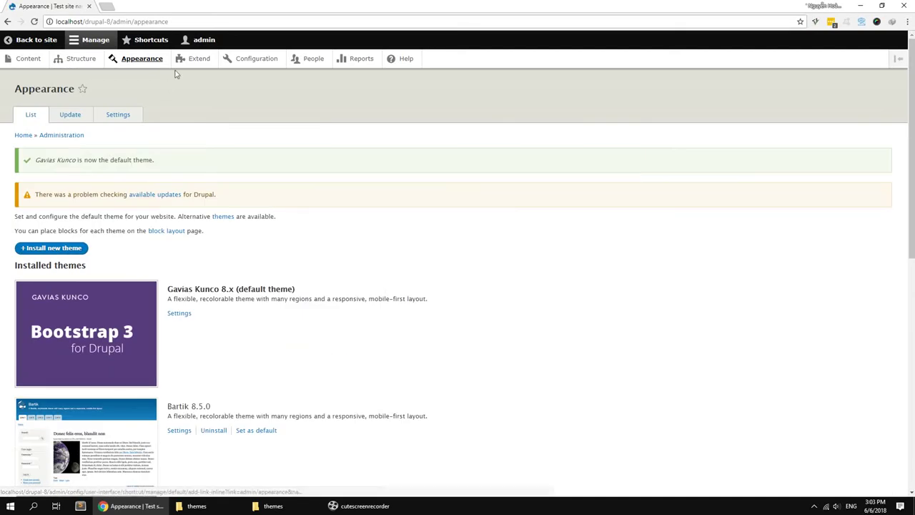
# Step: Filter the modules by "gav" and install Gavias Content Builder, Kunco Themer, SliderLayer, Custom View, Views Magazine and Themer
pyautogui.click(203, 63)
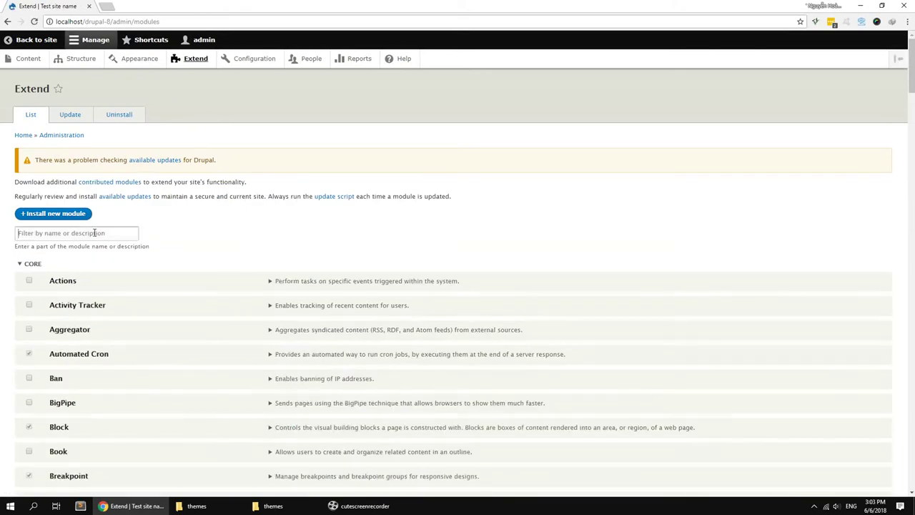
pyautogui.click(95, 233)
pyautogui.write('gva')
pyautogui.doubleClick(34, 234)
pyautogui.write('gav')
pyautogui.click(78, 282)
pyautogui.click(70, 309)
pyautogui.click(72, 332)
pyautogui.click(75, 379)
pyautogui.click(36, 462)
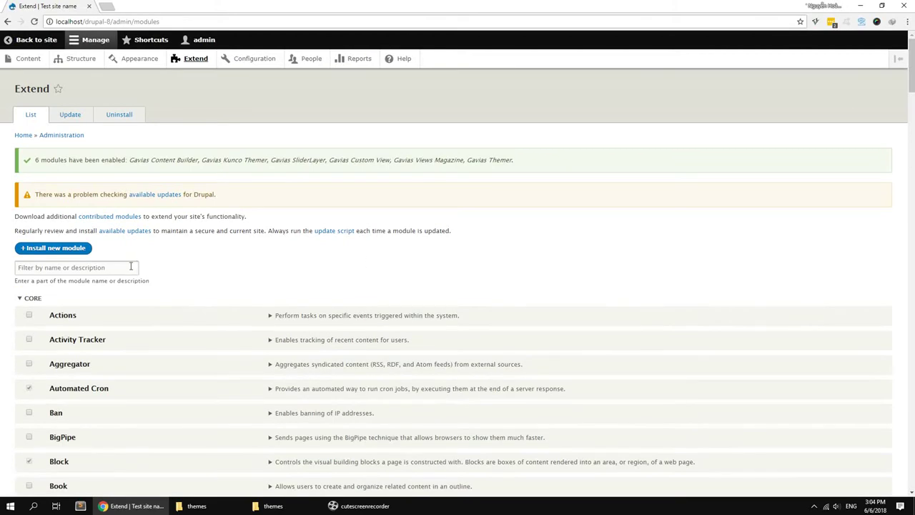
# Step: Filter the modules by "lu" and install the Ludwig module
pyautogui.click(131, 267)
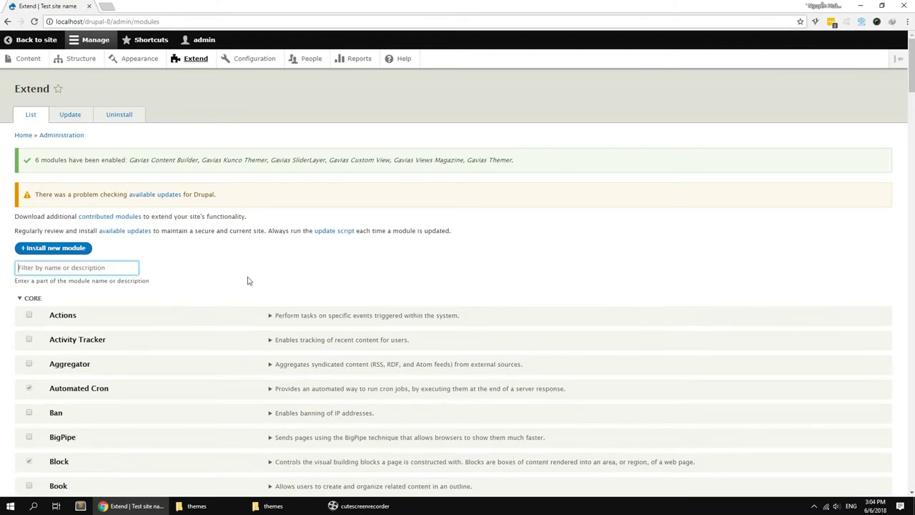
pyautogui.write('lu')
pyautogui.click(60, 318)
pyautogui.click(47, 351)
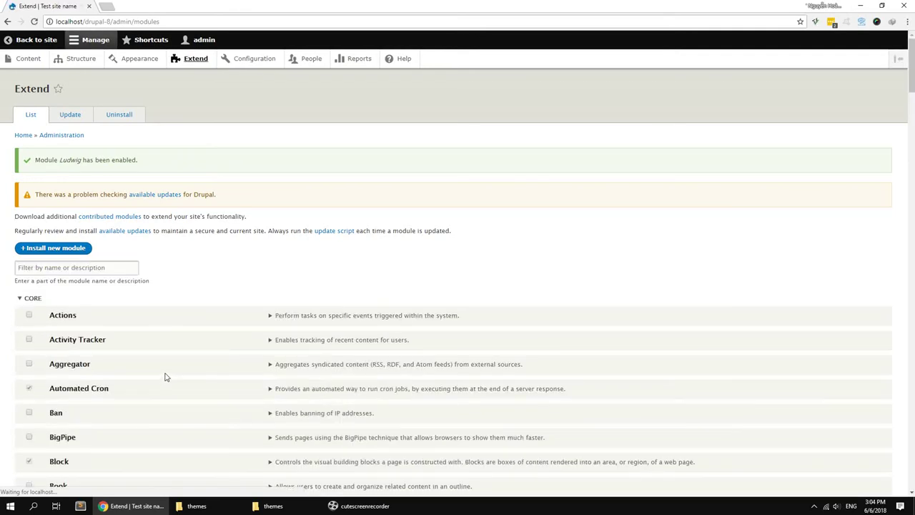
# Step: Select the Commerce, Commerce Cart, Commerce Checkout, Commerce Order and Commerce Payment modules for installation
pyautogui.scroll(-20, 164, 377)
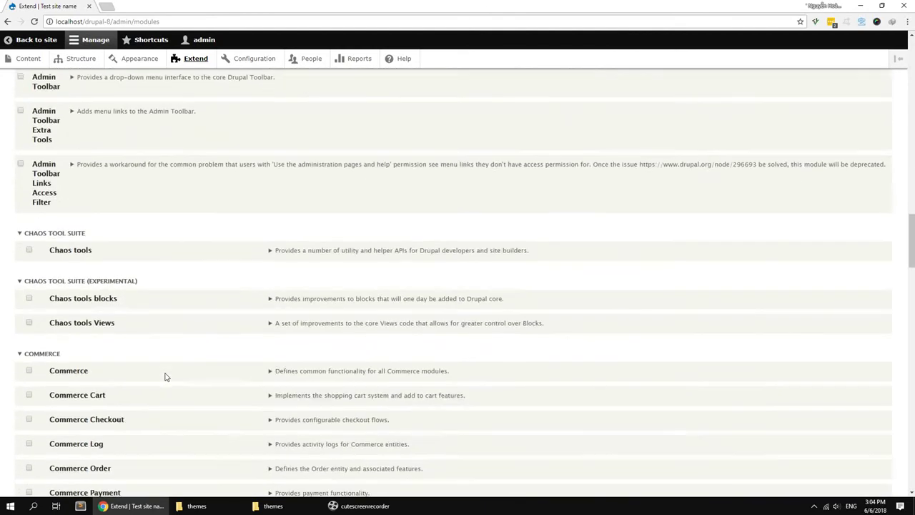
pyautogui.scroll(-2, 164, 377)
pyautogui.click(77, 229)
pyautogui.click(79, 252)
pyautogui.click(95, 277)
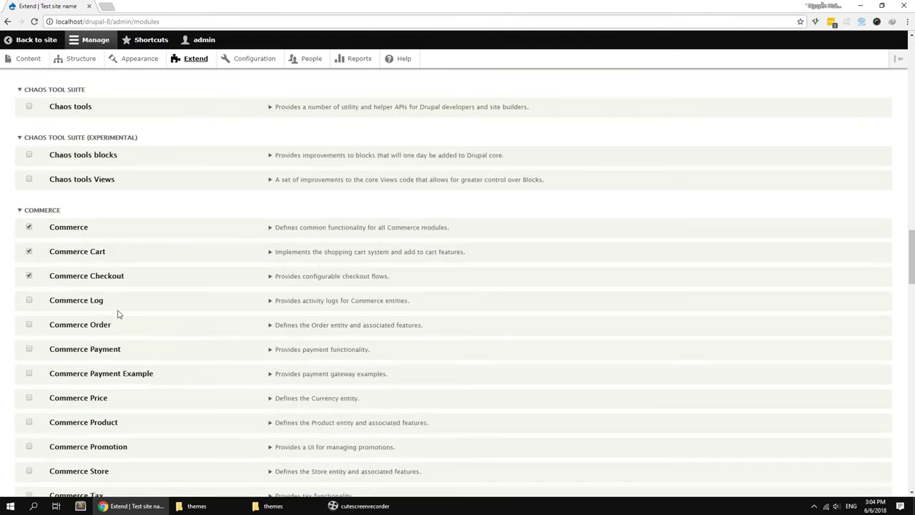
pyautogui.scroll(-1, 116, 310)
pyautogui.click(92, 234)
pyautogui.click(93, 256)
# Step: Add Commerce Price, Product, Store, Payment Example and PayPal to the selection and install all selected modules with their required modules
pyautogui.scroll(-1, 96, 268)
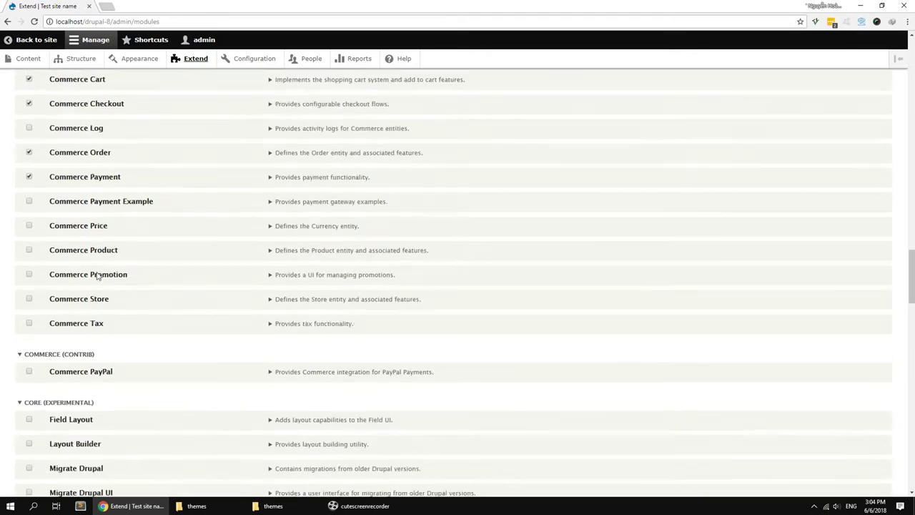
pyautogui.click(92, 210)
pyautogui.click(95, 235)
pyautogui.click(101, 279)
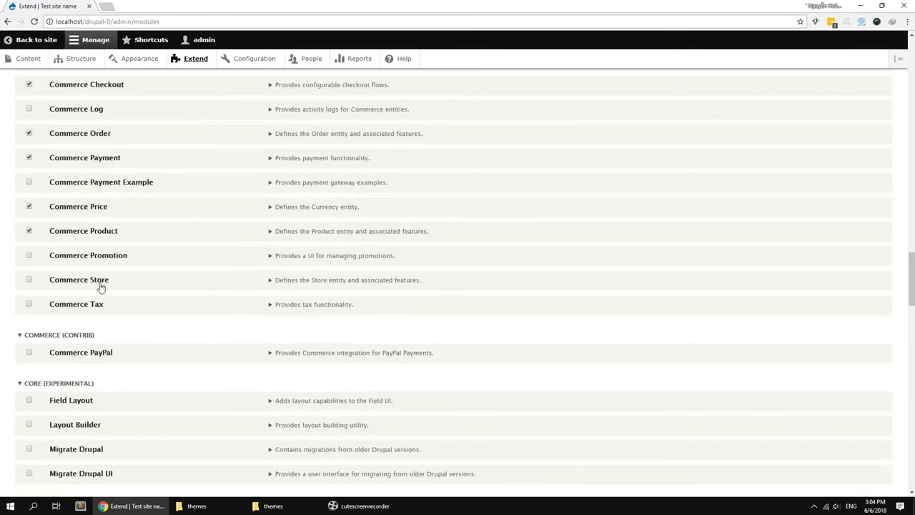
pyautogui.click(104, 186)
pyautogui.scroll(-1, 176, 374)
pyautogui.scroll(-10, 135, 385)
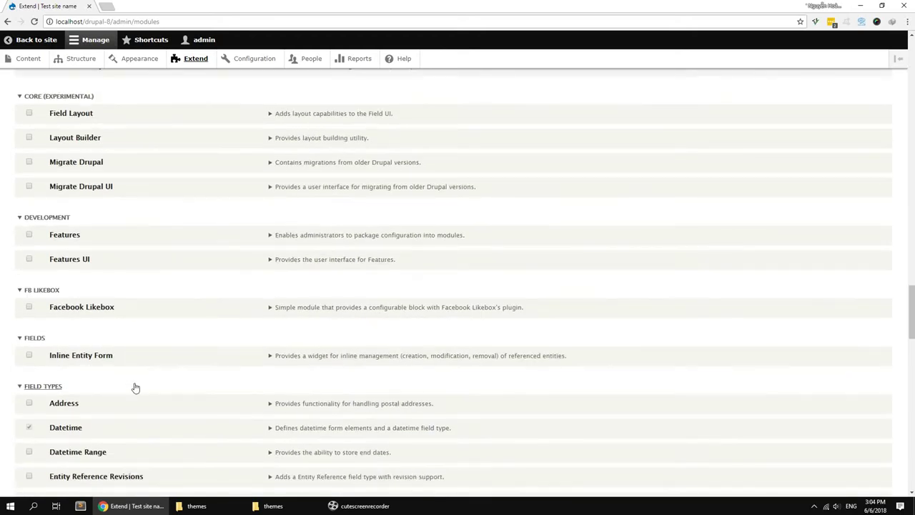
pyautogui.scroll(-10, 135, 384)
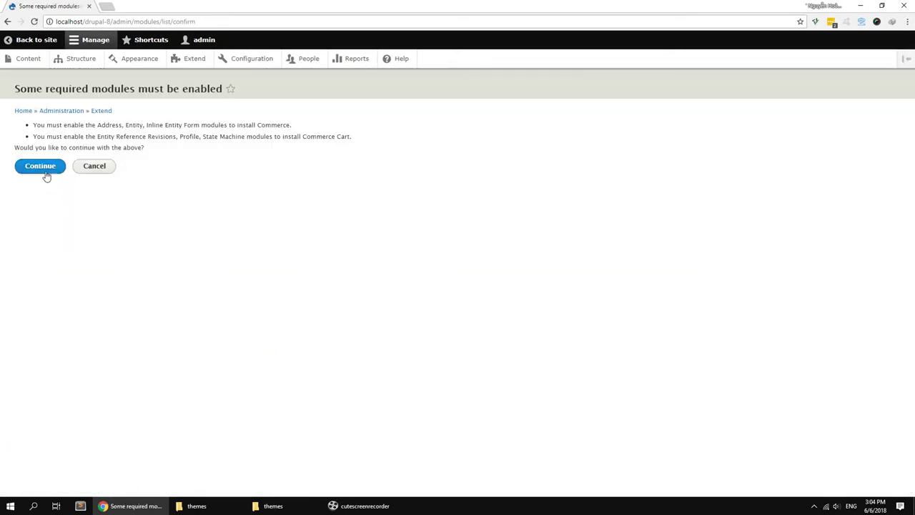
pyautogui.click(45, 172)
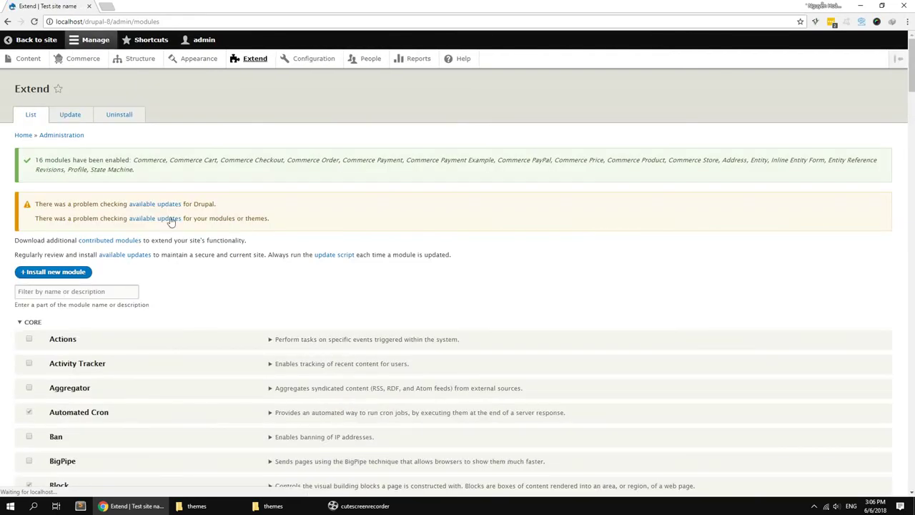
# Step: Filter the modules by "kunco" and install the Features Kunco module
pyautogui.click(108, 294)
pyautogui.write('kunco')
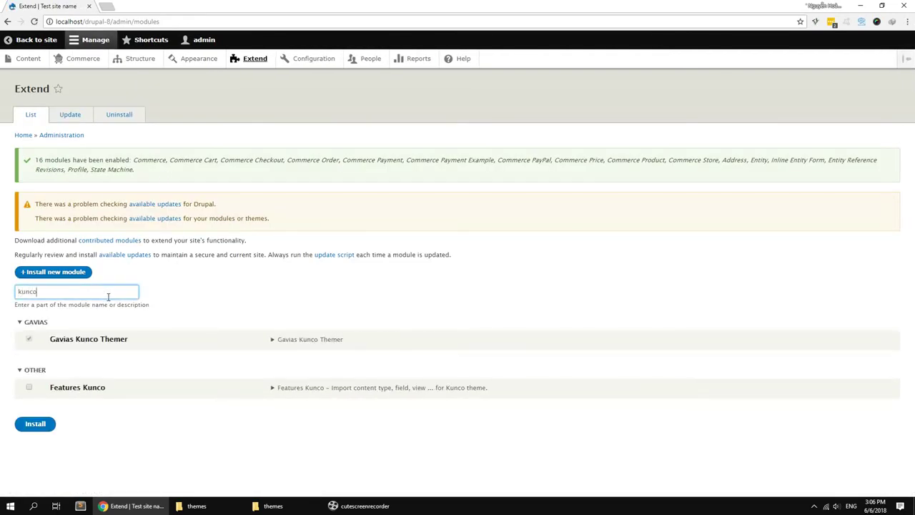
pyautogui.click(90, 392)
pyautogui.click(35, 424)
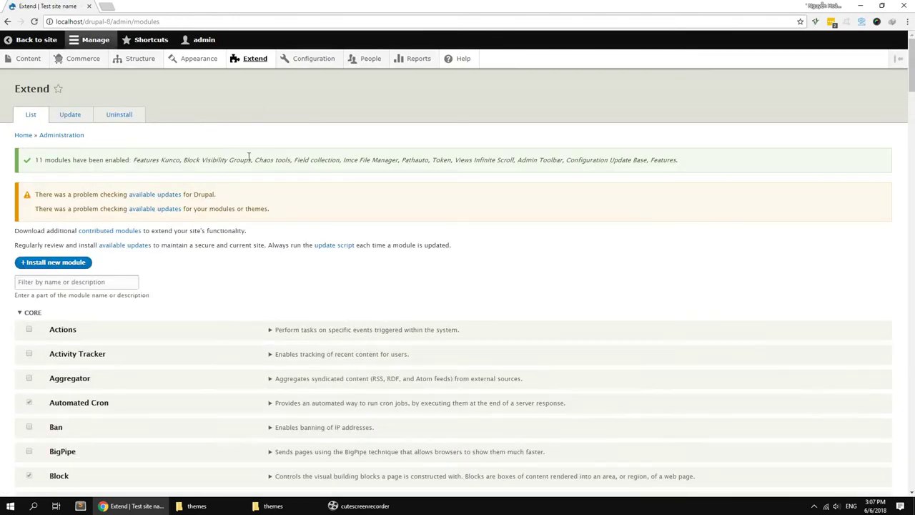
# Step: Open the Gavias Kunco block layout and move the Search block to the Dropdown Quick Menu region
pyautogui.moveTo(138, 64)
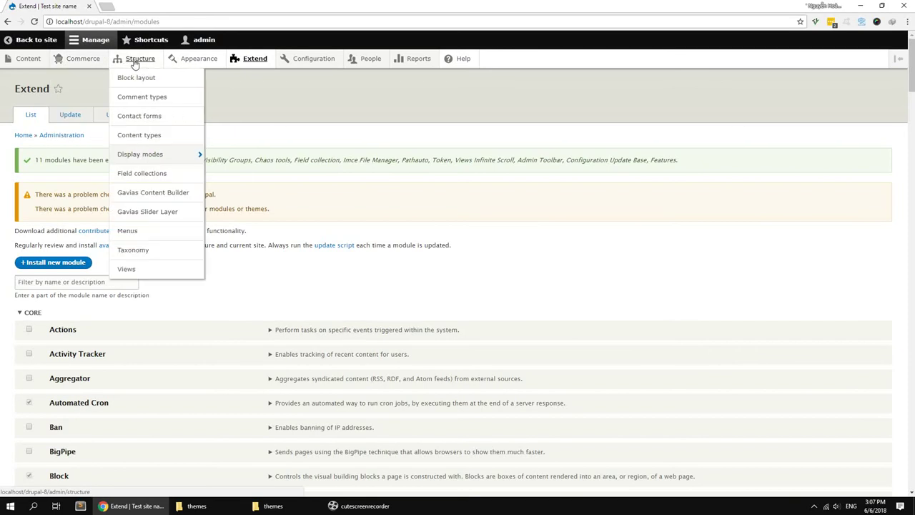
pyautogui.click(139, 80)
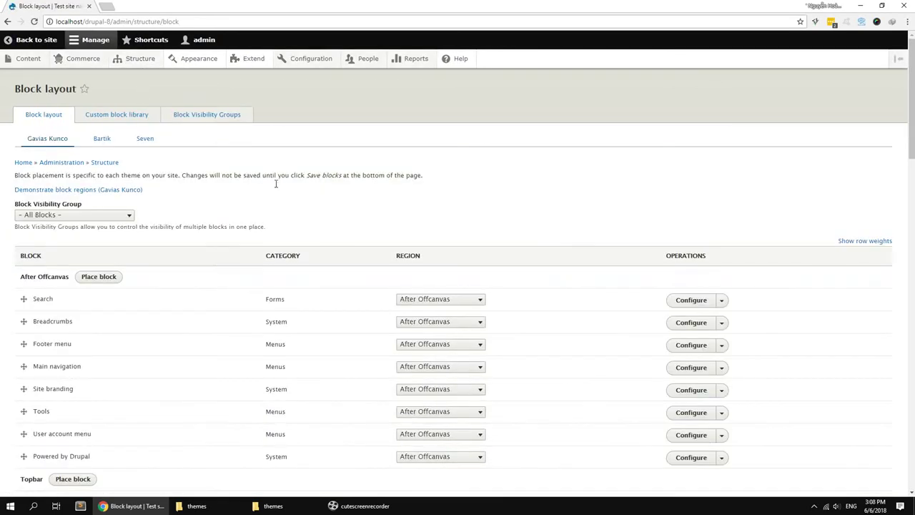
pyautogui.scroll(-2, 151, 280)
pyautogui.click(422, 205)
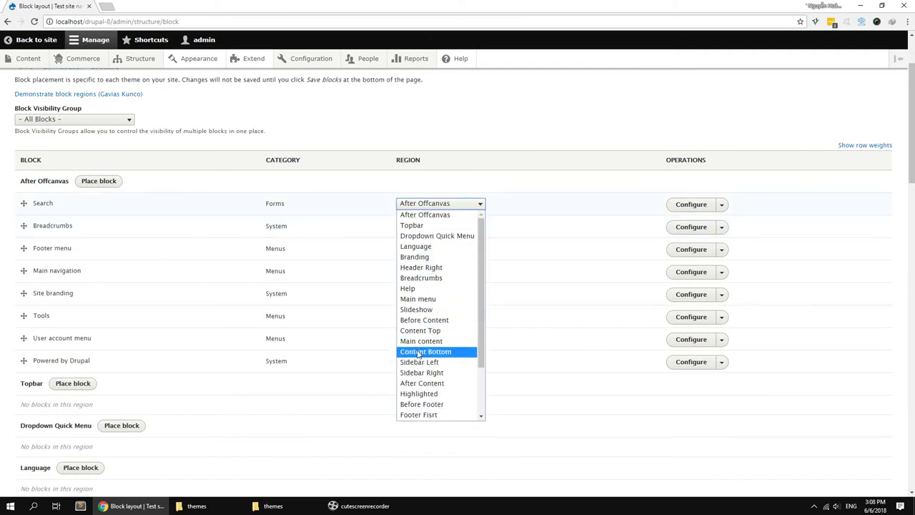
pyautogui.click(432, 237)
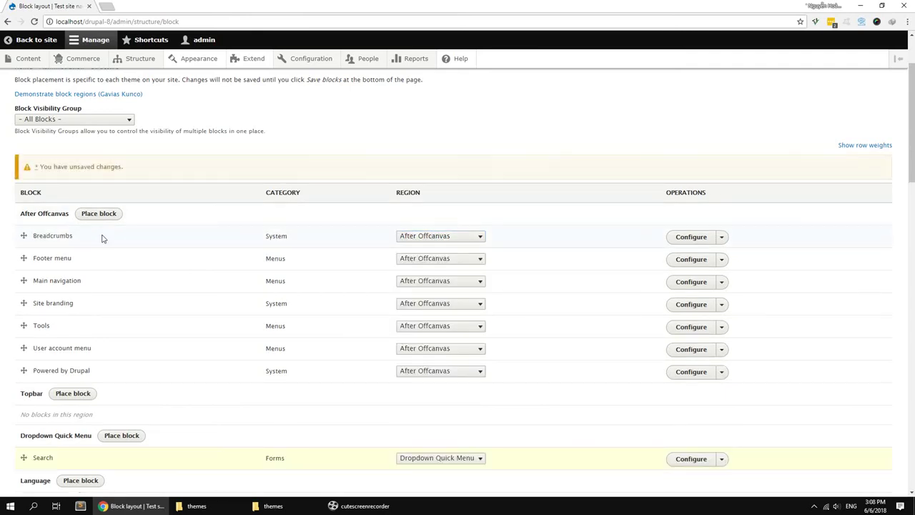
# Step: Move the Breadcrumbs block to the Breadcrumbs region and the Footer menu block to the Footer Fisrt region
pyautogui.click(402, 239)
pyautogui.click(423, 310)
pyautogui.click(413, 238)
pyautogui.click(422, 448)
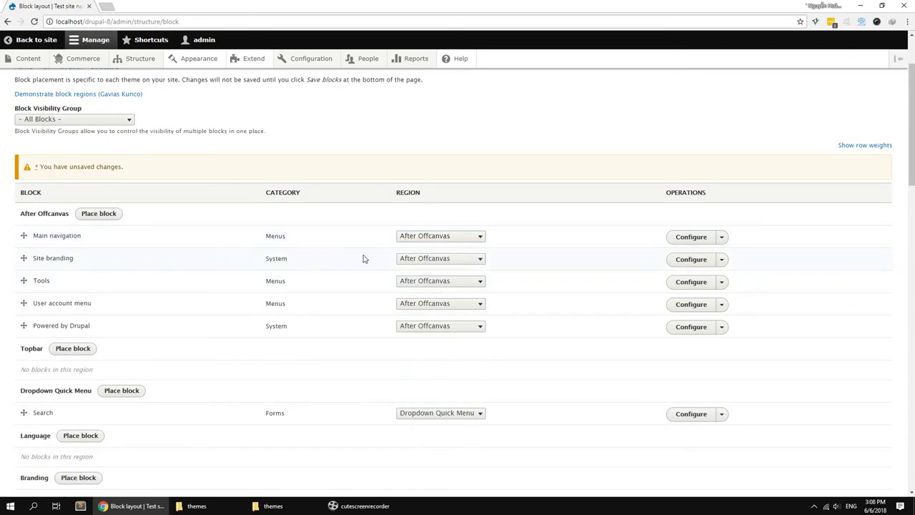
# Step: Assign the Main navigation block to the Main menu region, Site branding to Branding and Tools to Help
pyautogui.click(417, 238)
pyautogui.click(423, 326)
pyautogui.click(424, 239)
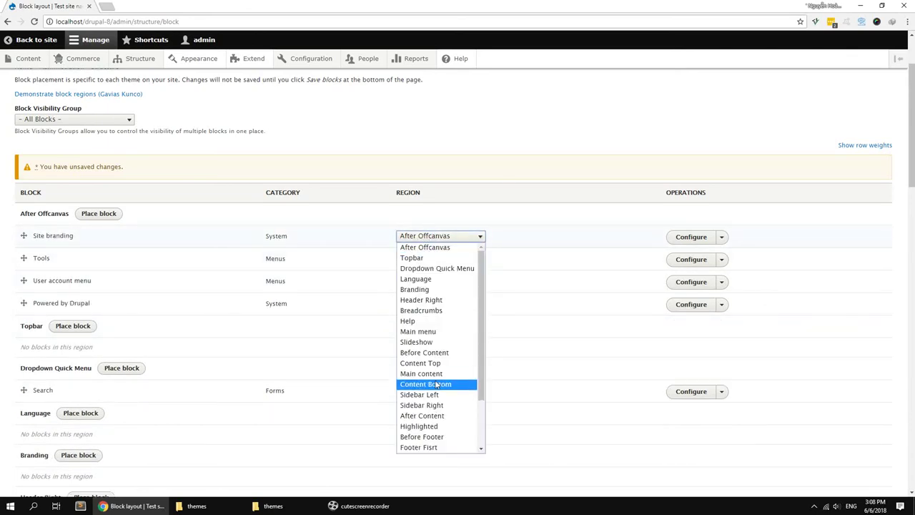
pyautogui.click(430, 290)
pyautogui.click(427, 241)
pyautogui.click(422, 321)
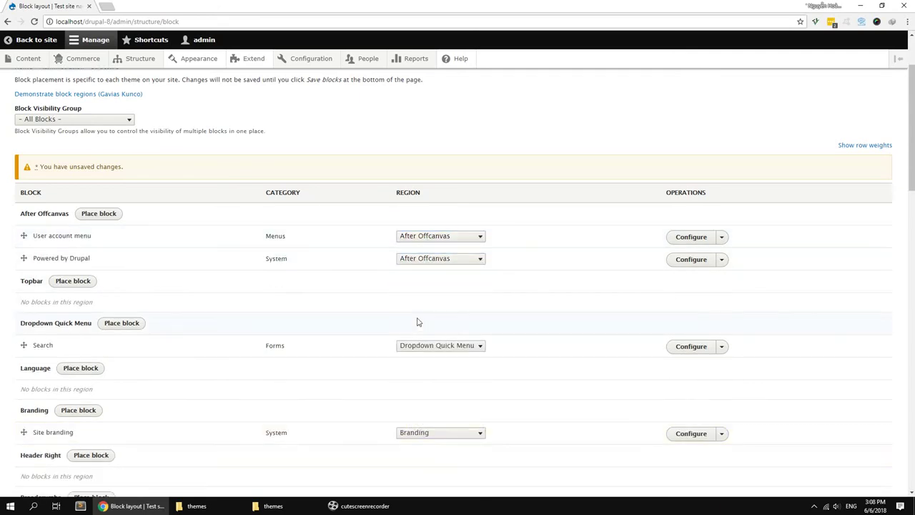
# Step: Move the User account menu and Powered by Drupal blocks from After Offcanvas to the Other region
pyautogui.click(435, 239)
pyautogui.scroll(-3, 429, 353)
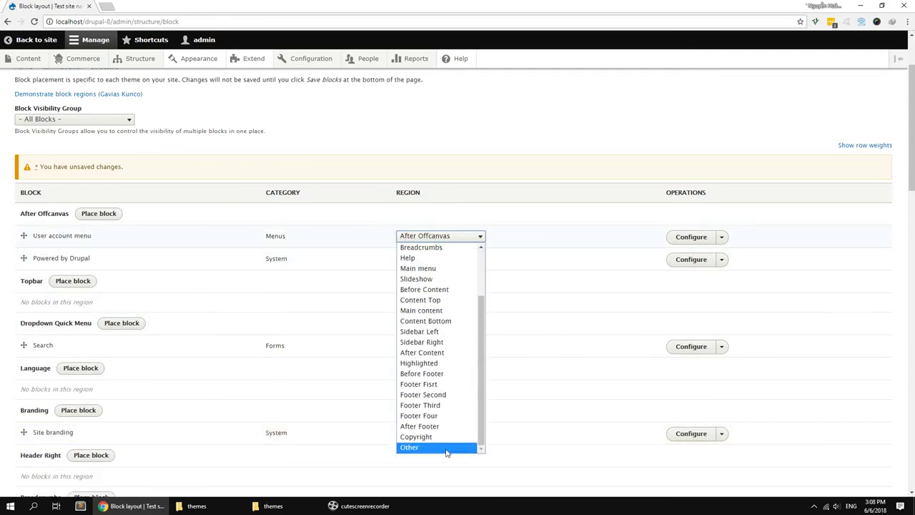
pyautogui.click(422, 445)
pyautogui.click(439, 241)
pyautogui.scroll(-2, 436, 407)
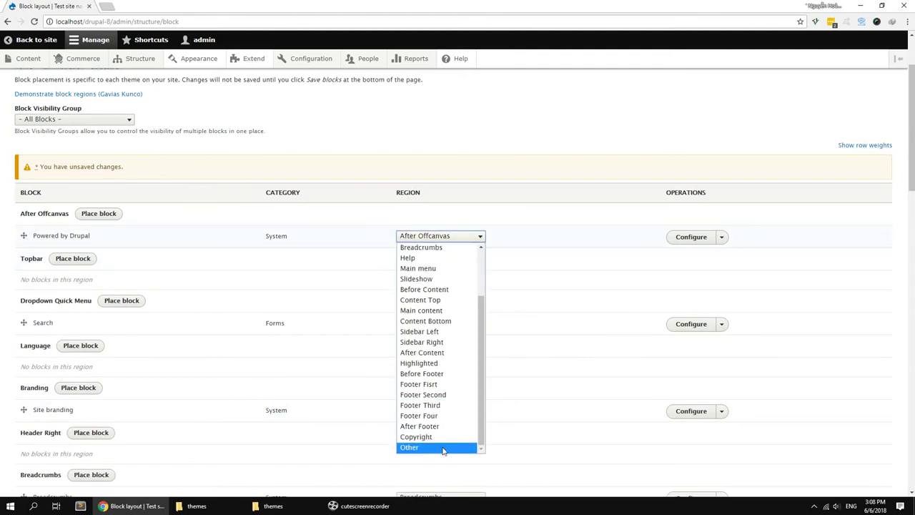
pyautogui.click(440, 448)
# Step: Move the Page title block from Main content to the Other region
pyautogui.scroll(-2, 239, 329)
pyautogui.scroll(-1, 239, 330)
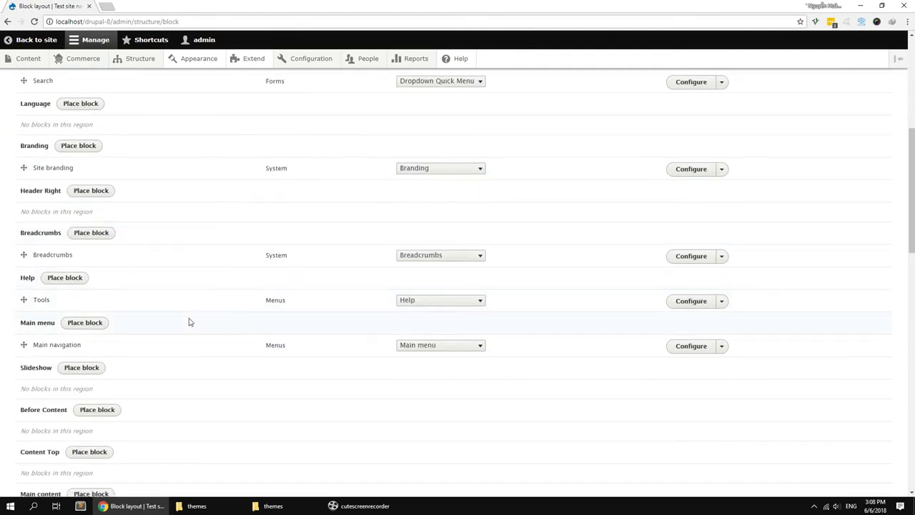
pyautogui.scroll(-1, 190, 318)
pyautogui.scroll(-2, 192, 319)
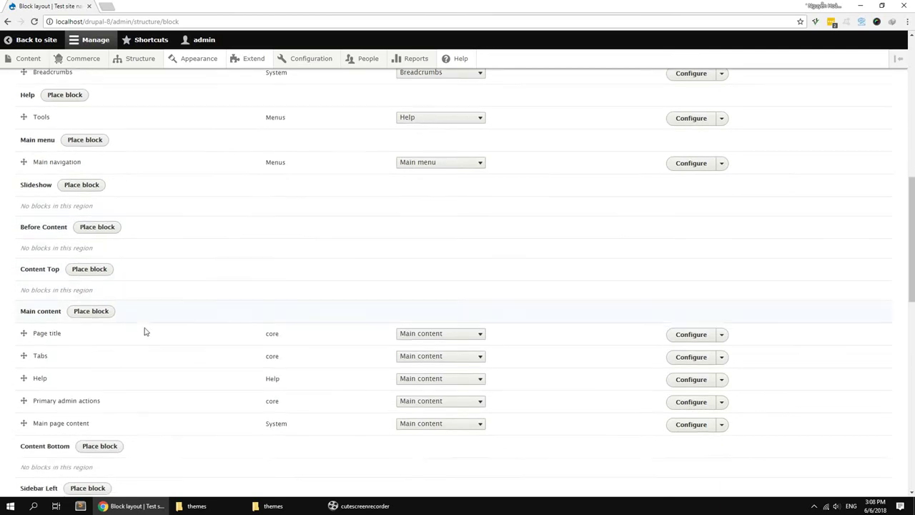
pyautogui.click(480, 283)
pyautogui.scroll(-2, 429, 457)
pyautogui.click(427, 488)
pyautogui.scroll(-1, 286, 347)
# Step: Move the Tabs, Help and Primary admin actions blocks from Main content to the Help region
pyautogui.click(427, 183)
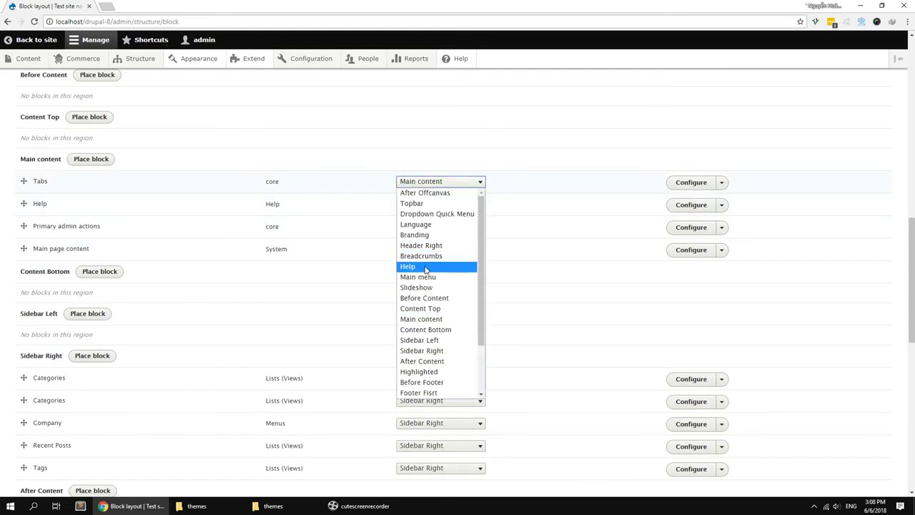
pyautogui.click(427, 266)
pyautogui.click(425, 183)
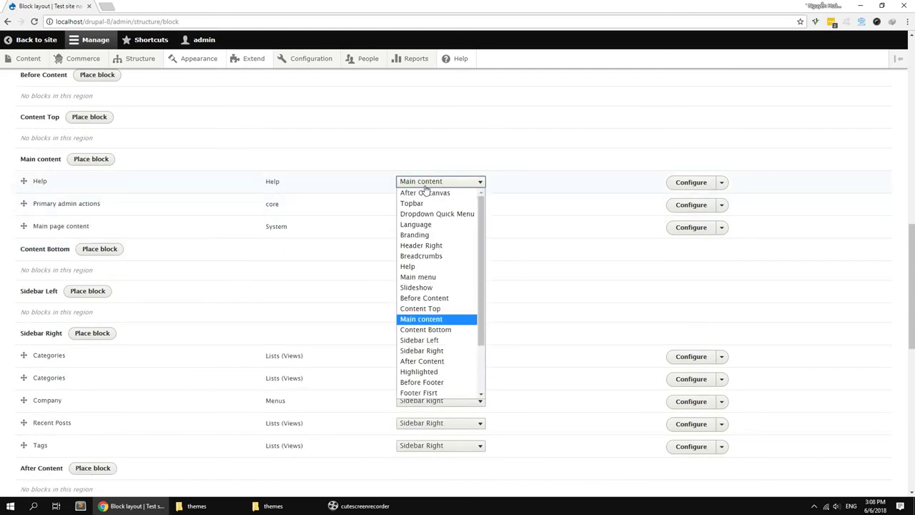
pyautogui.click(420, 266)
pyautogui.click(424, 183)
pyautogui.click(419, 269)
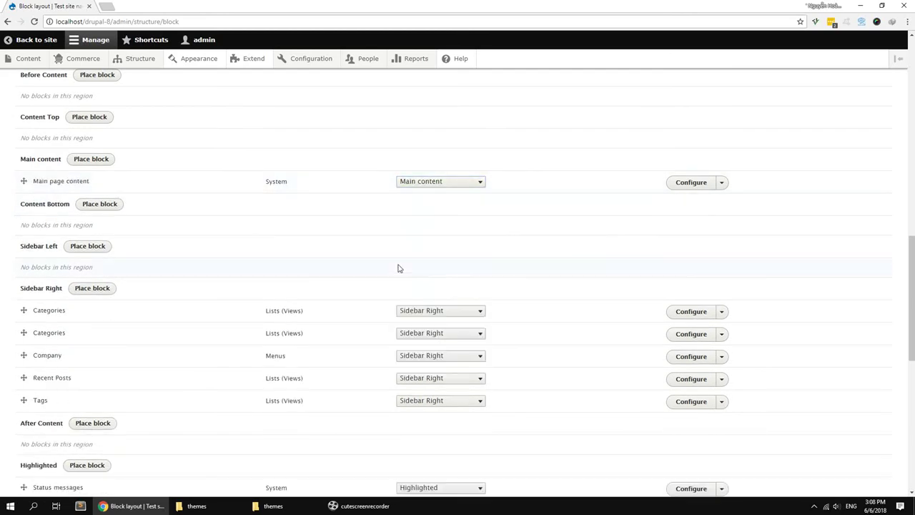
# Step: Move the Status messages block from Highlighted to the Help region and save the block layout
pyautogui.scroll(-3, 288, 281)
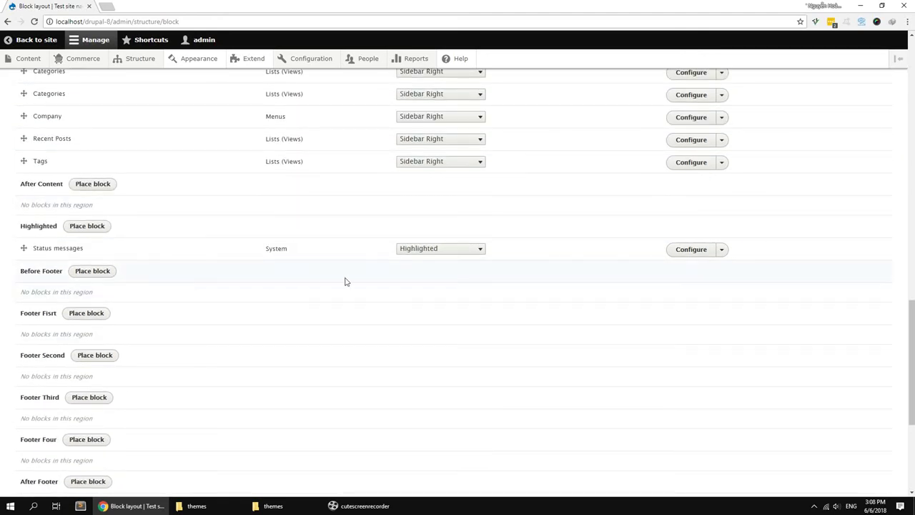
pyautogui.click(422, 248)
pyautogui.scroll(-3, 429, 332)
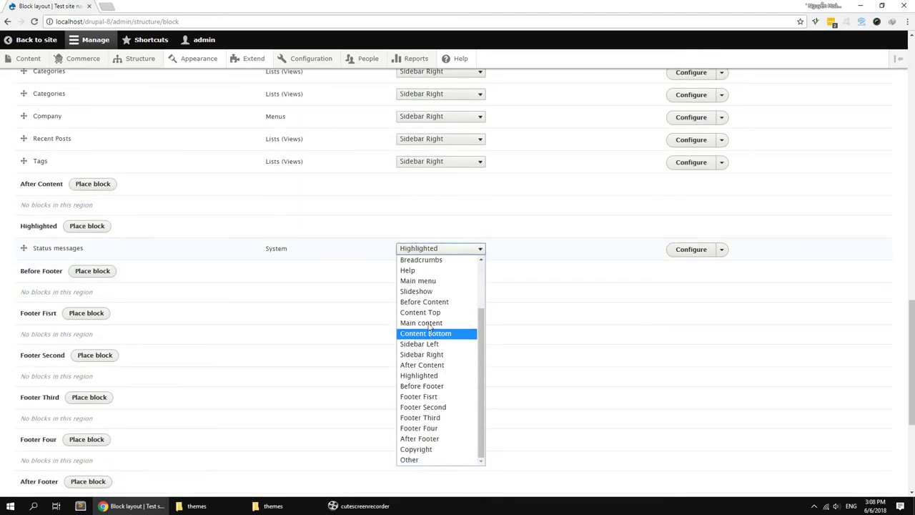
pyautogui.click(407, 270)
pyautogui.scroll(-3, 322, 386)
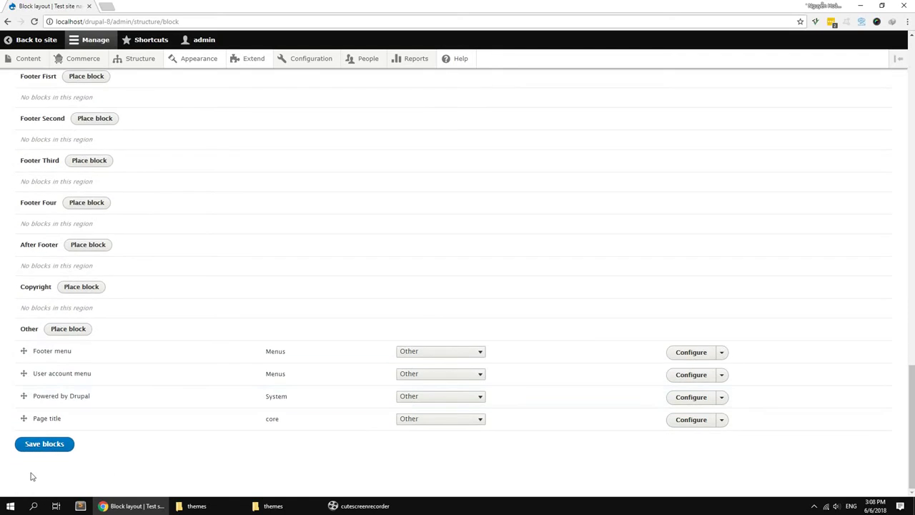
pyautogui.click(40, 444)
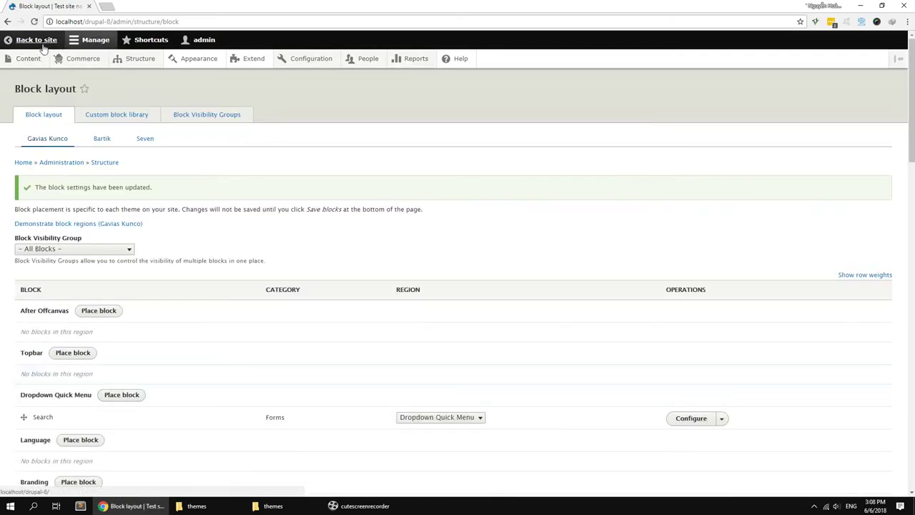
# Step: Open the site's front page in a separate browser tab to check the block arrangement
pyautogui.rightClick(43, 43)
pyautogui.click(57, 51)
pyautogui.click(138, 8)
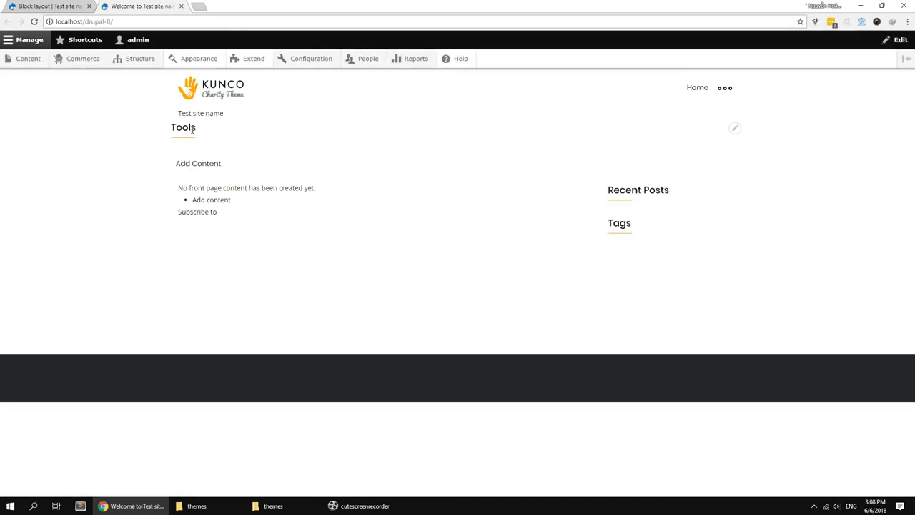
# Step: Remove the Tools block from the Help region in the block layout, confirm the removal and reload the front page
pyautogui.hotkey('ctrl', 'pageup')
pyautogui.scroll(-2, 299, 351)
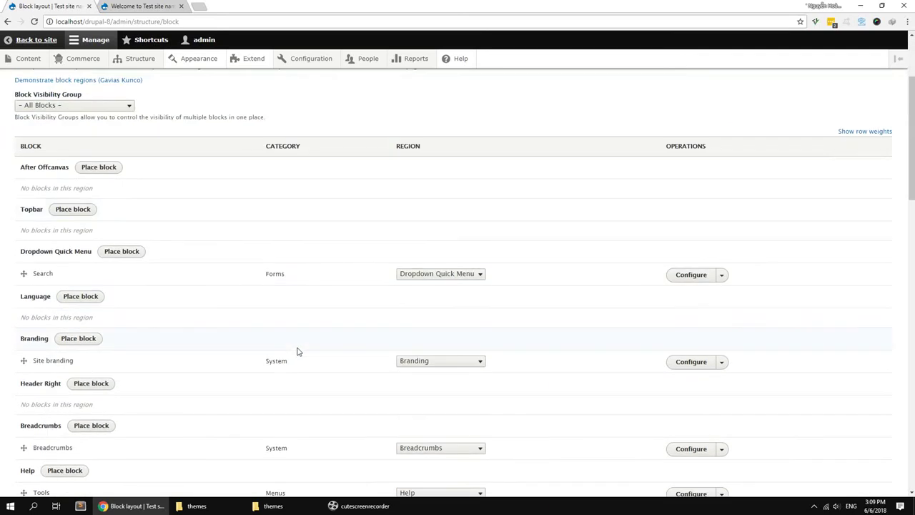
pyautogui.scroll(-2, 59, 365)
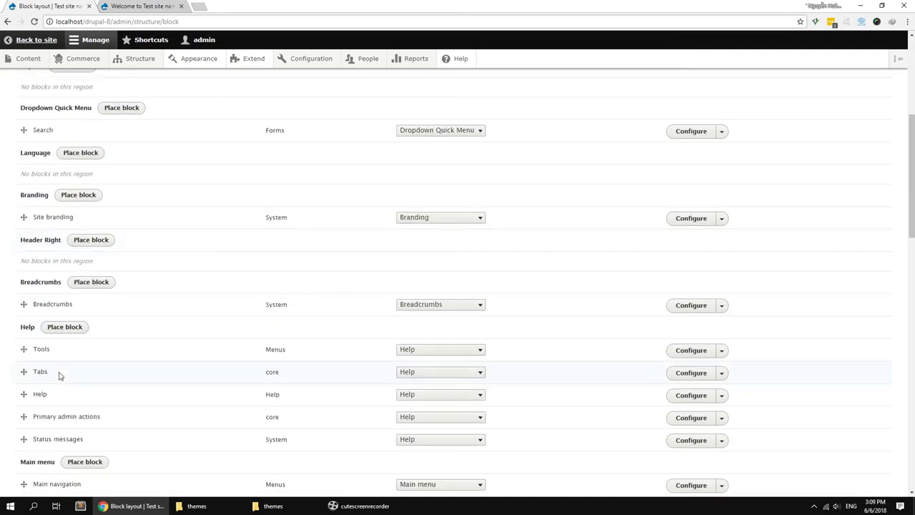
pyautogui.click(722, 351)
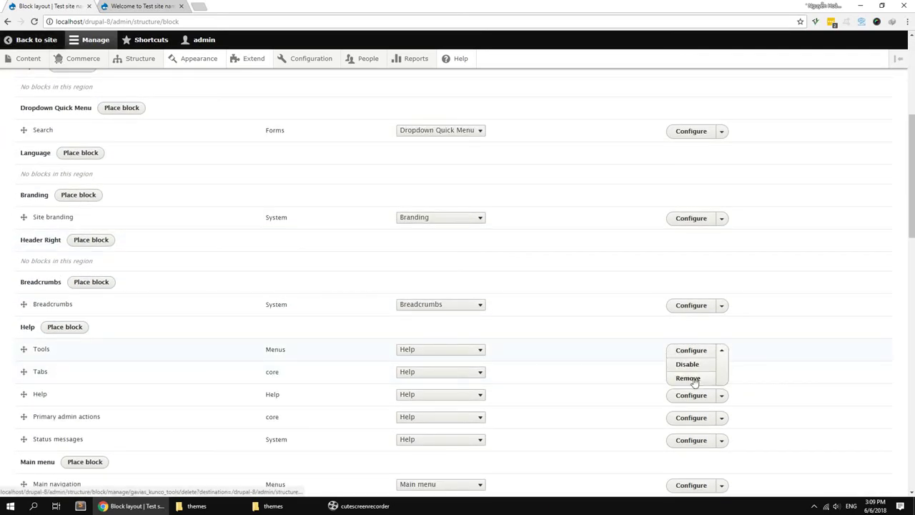
pyautogui.click(689, 379)
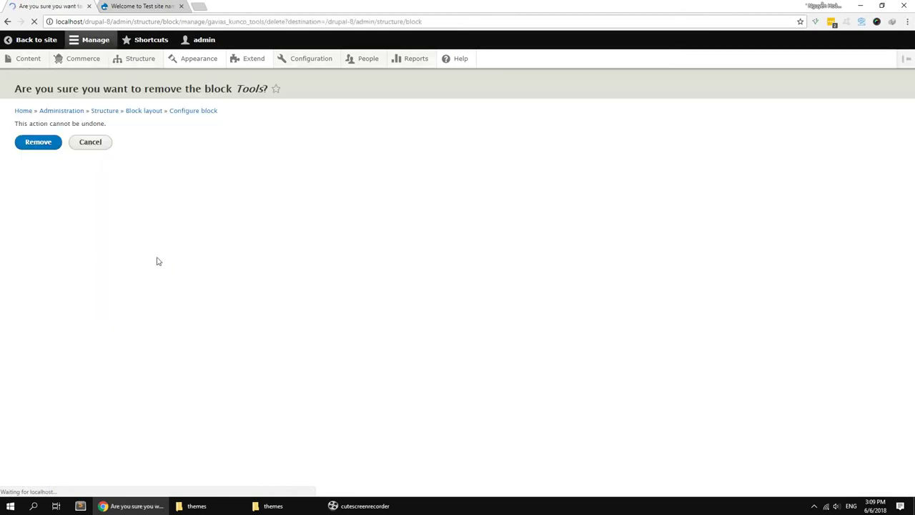
pyautogui.click(38, 143)
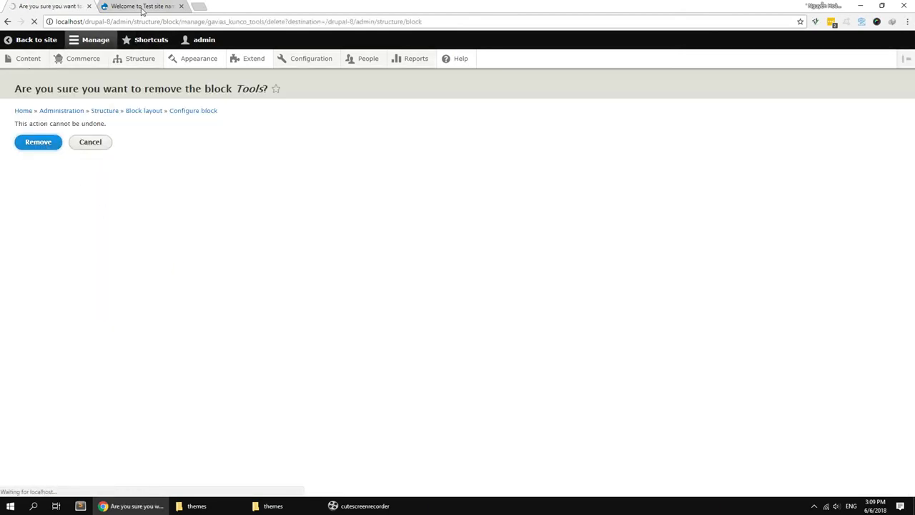
pyautogui.click(143, 7)
pyautogui.press('F5')
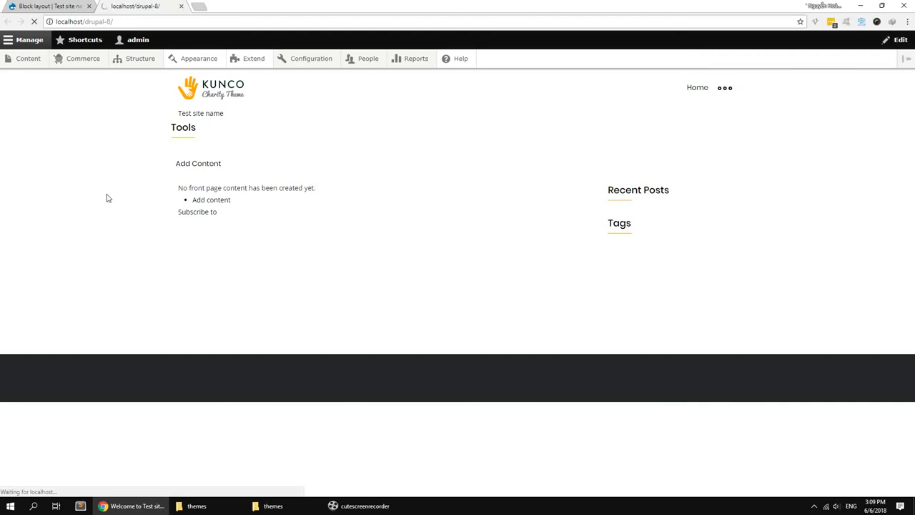
# Step: Start a new Basic page from the site's content administration and title it "Home Page"
pyautogui.click(53, 7)
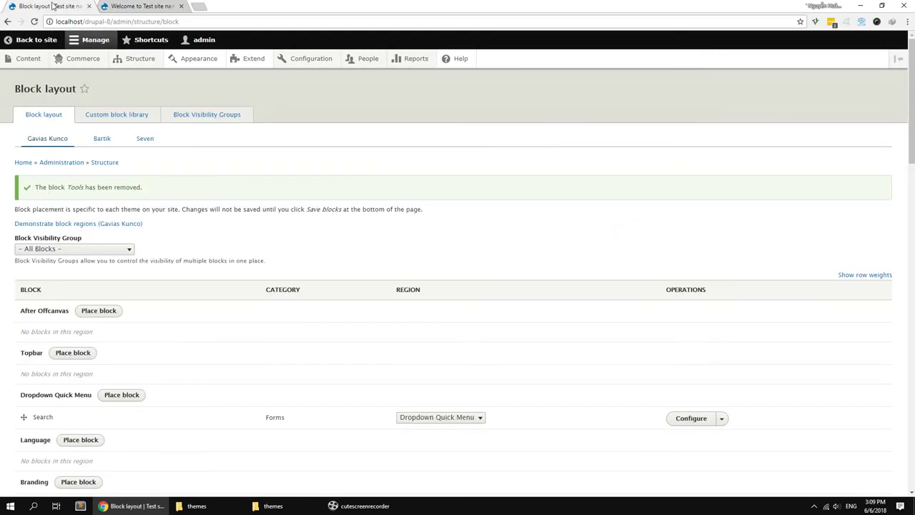
pyautogui.click(36, 65)
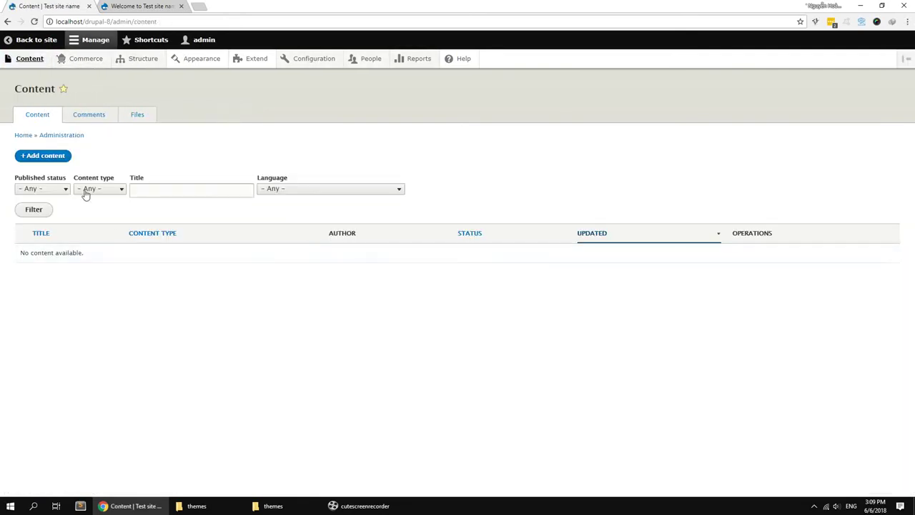
pyautogui.click(62, 159)
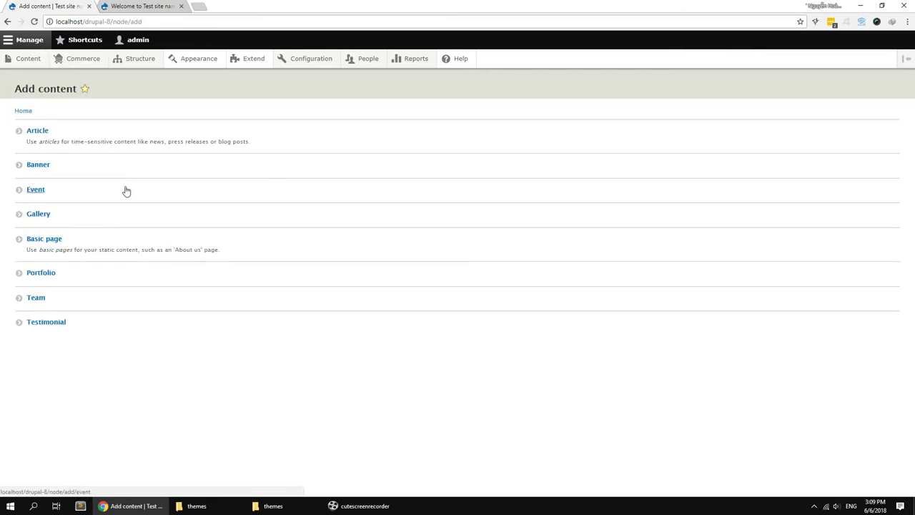
pyautogui.click(44, 241)
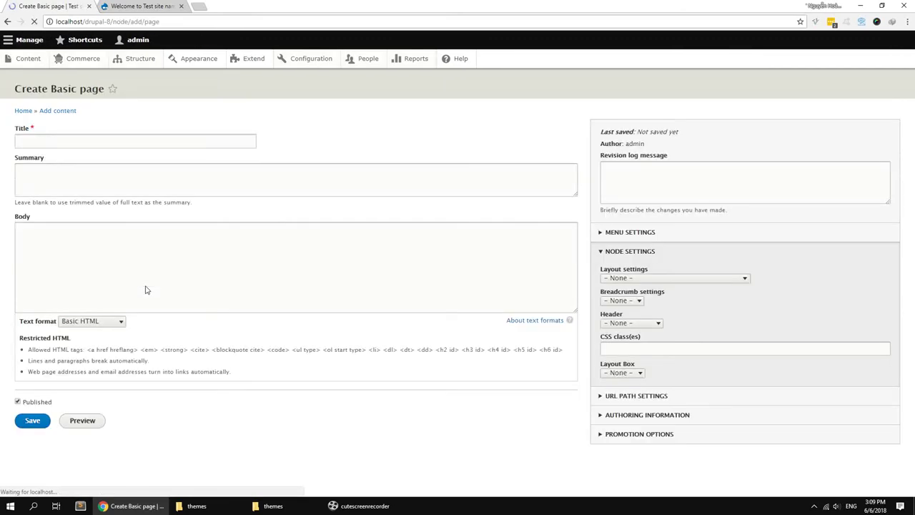
pyautogui.click(86, 140)
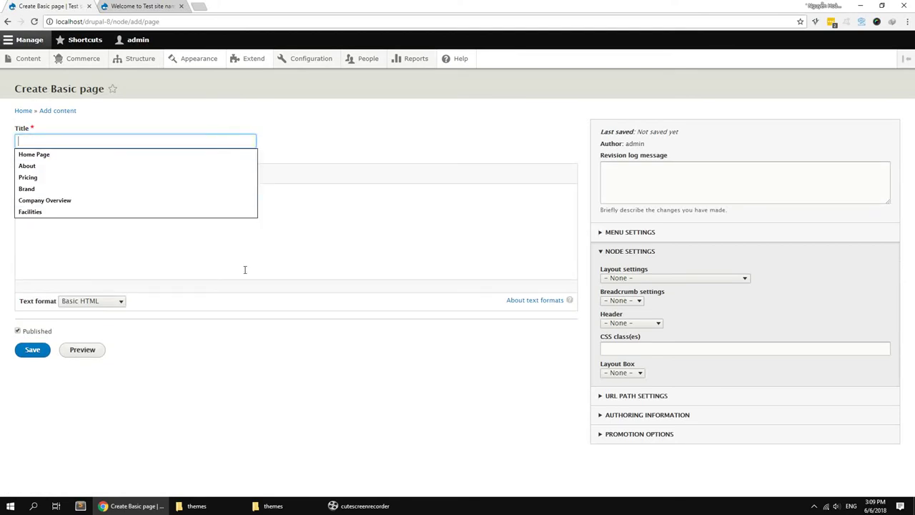
pyautogui.click(55, 154)
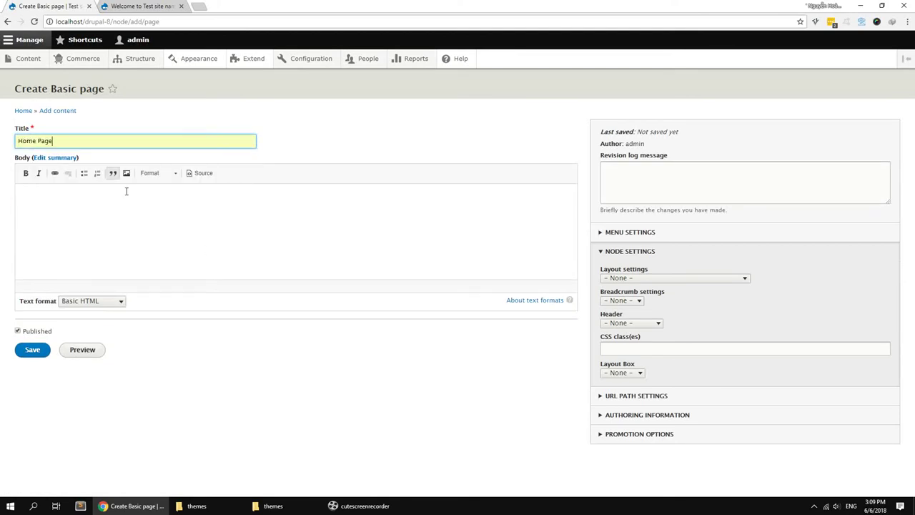
# Step: Give the page the CSS class hidden-title and the layout "Fullwith no sidebar (use for block builder)", and save it
pyautogui.click(628, 348)
pyautogui.click(632, 360)
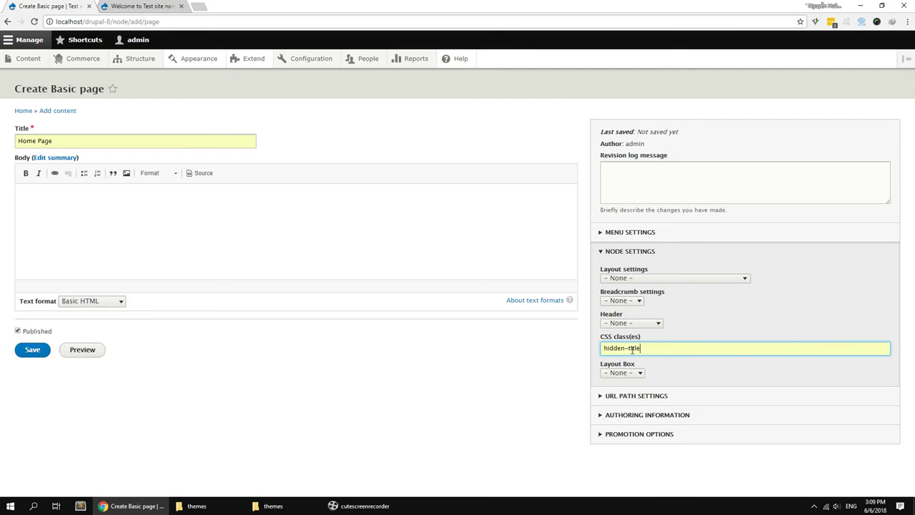
pyautogui.click(643, 278)
pyautogui.click(640, 298)
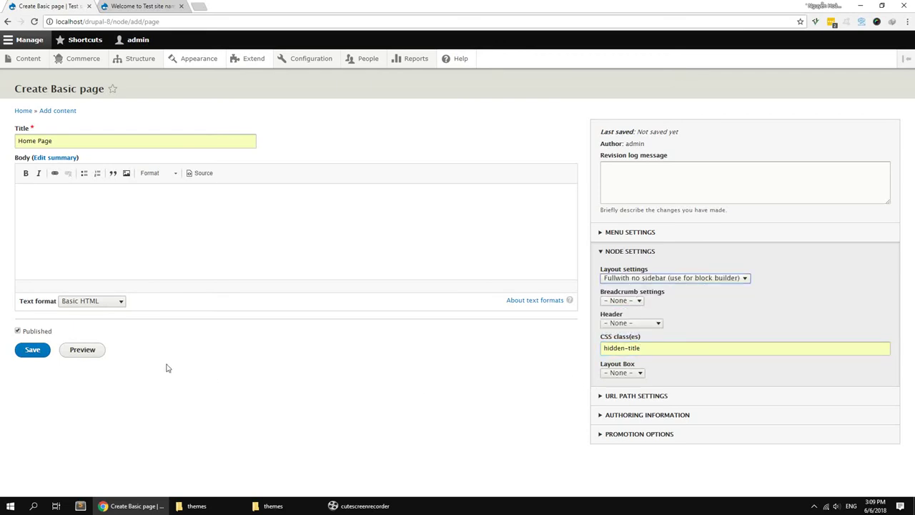
pyautogui.click(32, 350)
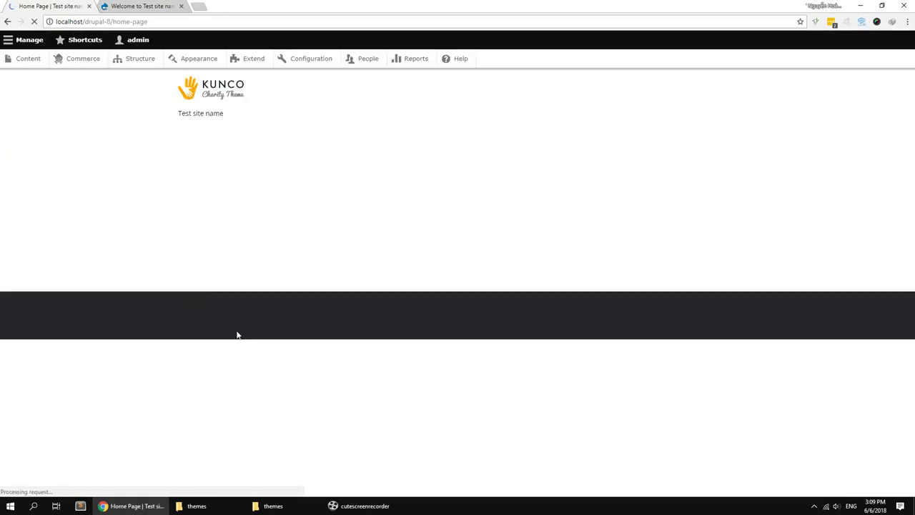
# Step: Copy the new page's URL path and set the default front page to /home-page in the basic site settings
pyautogui.moveTo(111, 21); pyautogui.dragTo(172, 21)
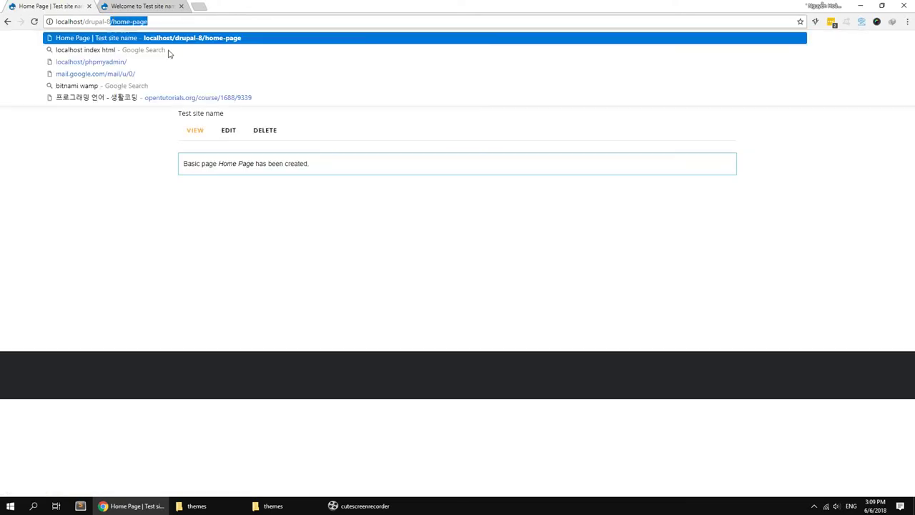
pyautogui.click(141, 154)
pyautogui.click(148, 7)
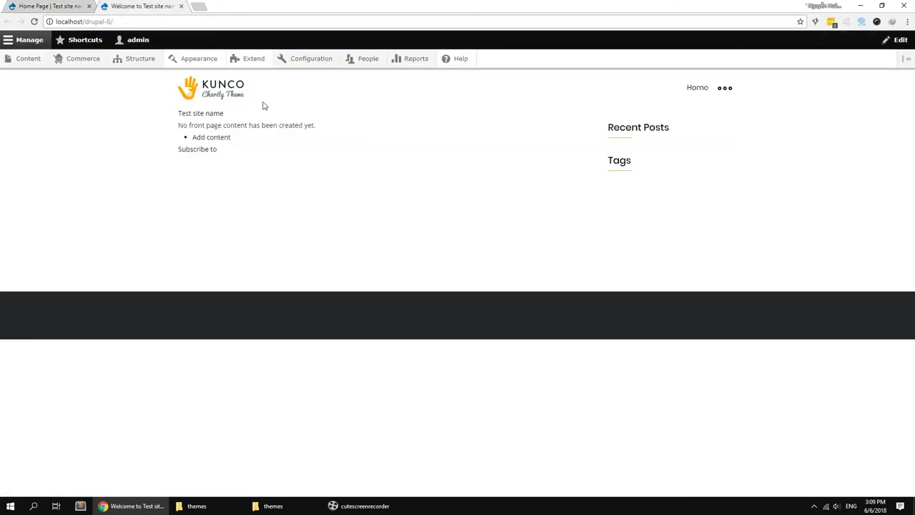
pyautogui.moveTo(309, 60)
pyautogui.moveTo(363, 96)
pyautogui.click(395, 96)
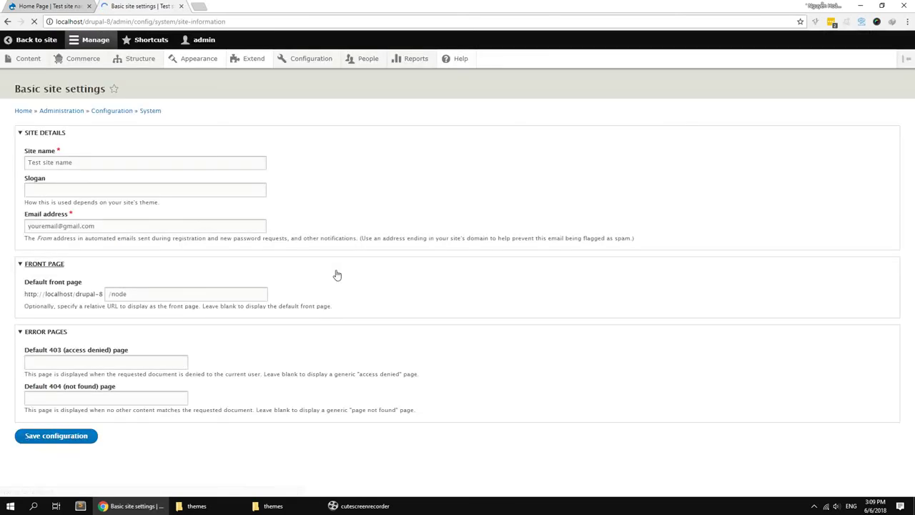
pyautogui.moveTo(113, 294); pyautogui.dragTo(200, 293)
pyautogui.write('/home-page')
pyautogui.click(84, 305)
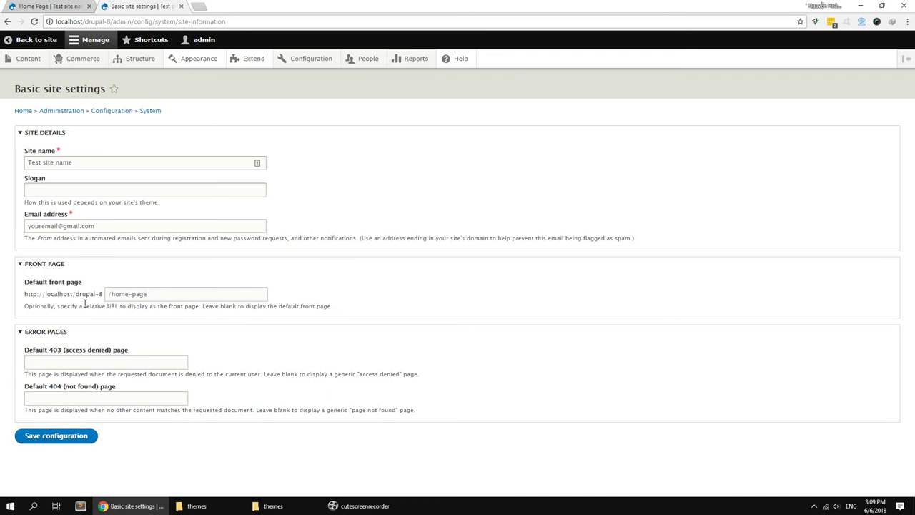
# Step: Recheck the Home Page's URL path against the default front page entry and save the basic site settings
pyautogui.click(51, 8)
pyautogui.moveTo(113, 22); pyautogui.dragTo(164, 18)
pyautogui.click(163, 9)
pyautogui.click(111, 294)
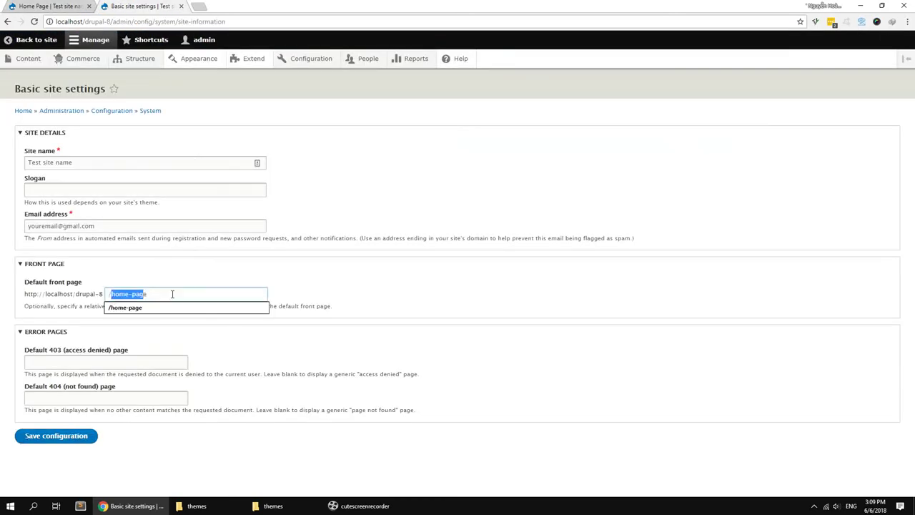
pyautogui.click(57, 436)
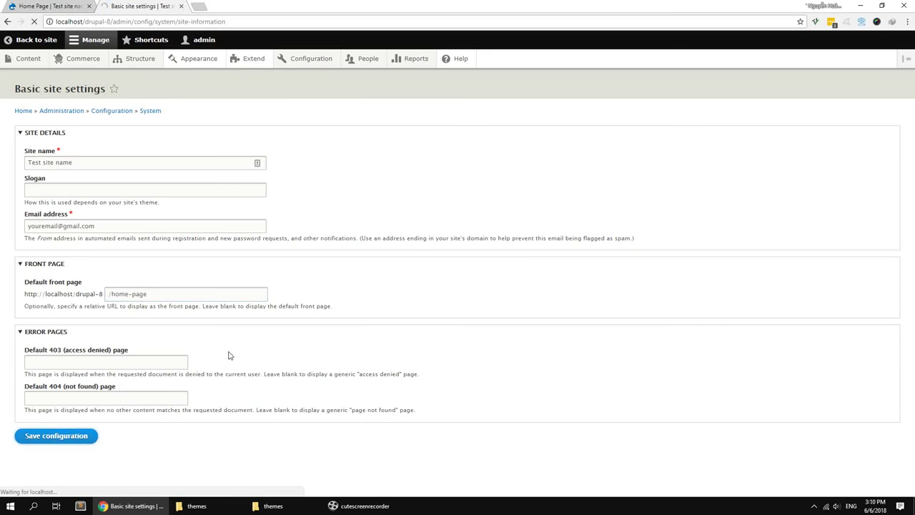
# Step: Enable the Content Builder field in the Basic page content type's form display and save it
pyautogui.moveTo(137, 69)
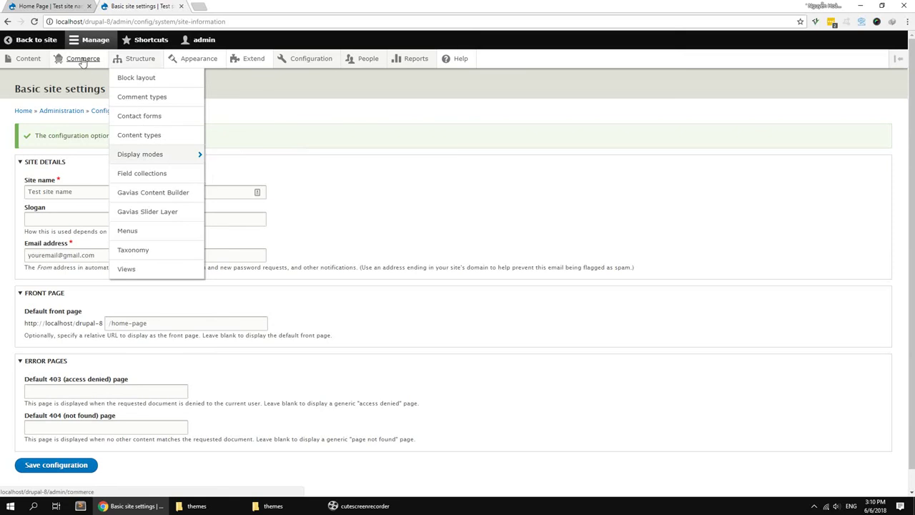
pyautogui.click(149, 143)
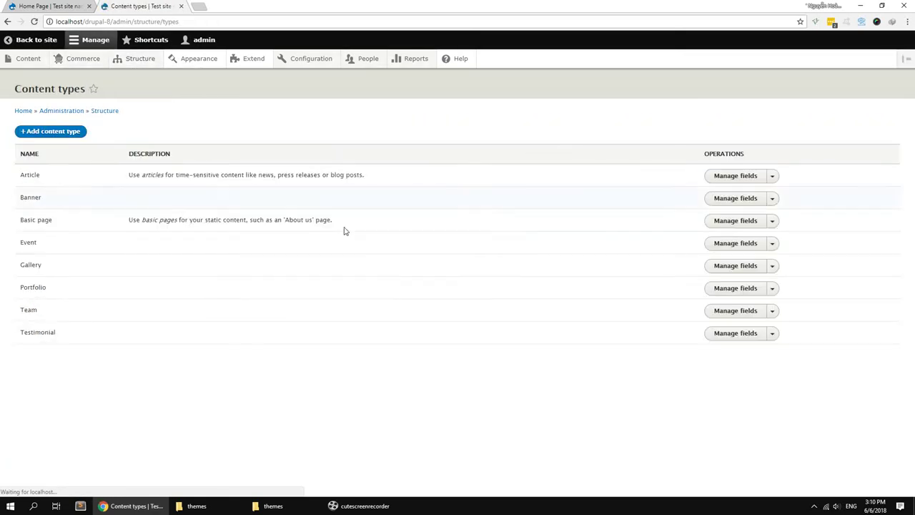
pyautogui.click(747, 223)
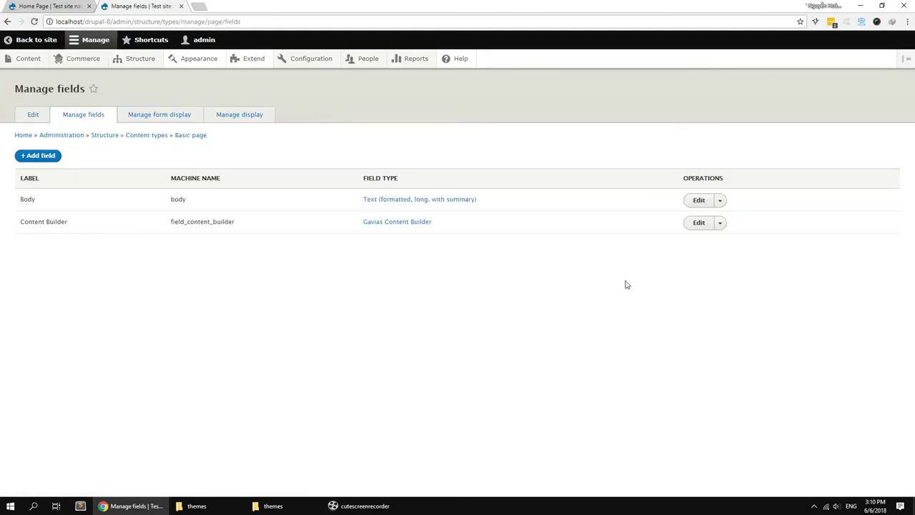
pyautogui.click(188, 117)
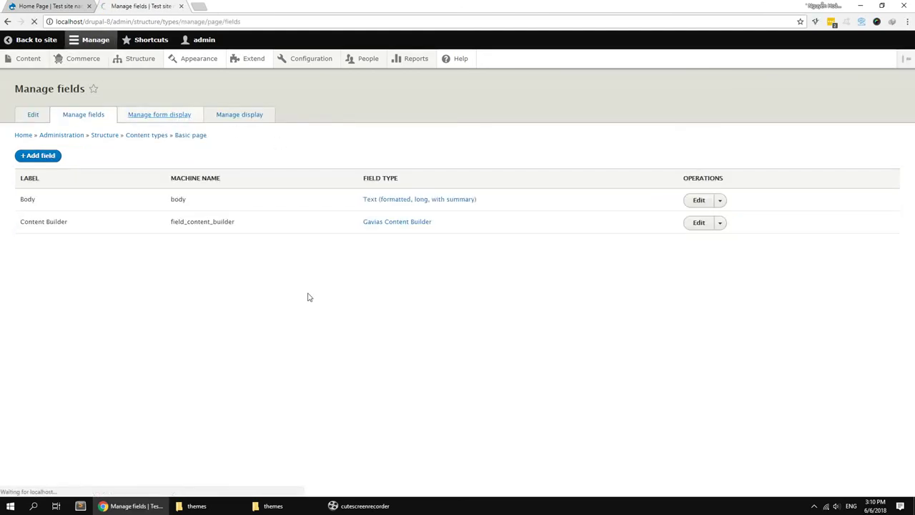
pyautogui.scroll(-3, 286, 343)
pyautogui.moveTo(27, 416)
pyautogui.mouseDown()
pyautogui.moveTo(25, 399)
pyautogui.moveTo(26, 408)
pyautogui.mouseUp()
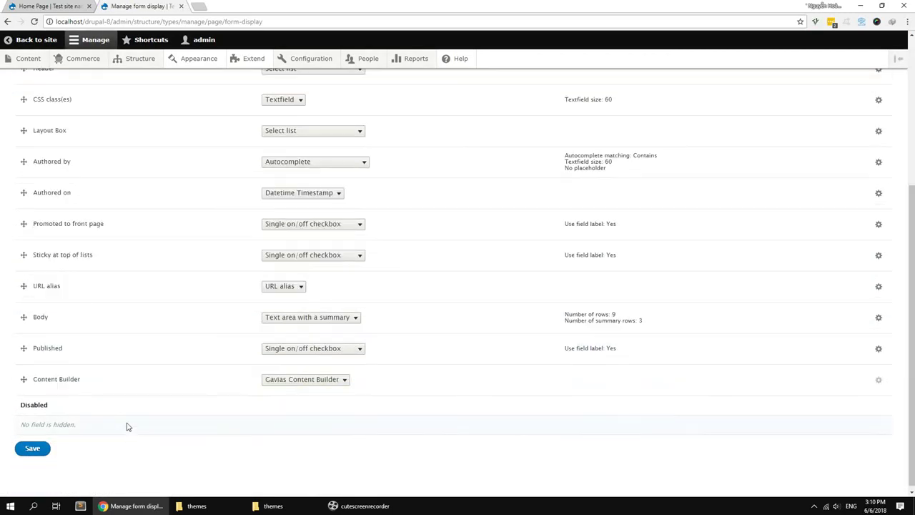
pyautogui.click(30, 448)
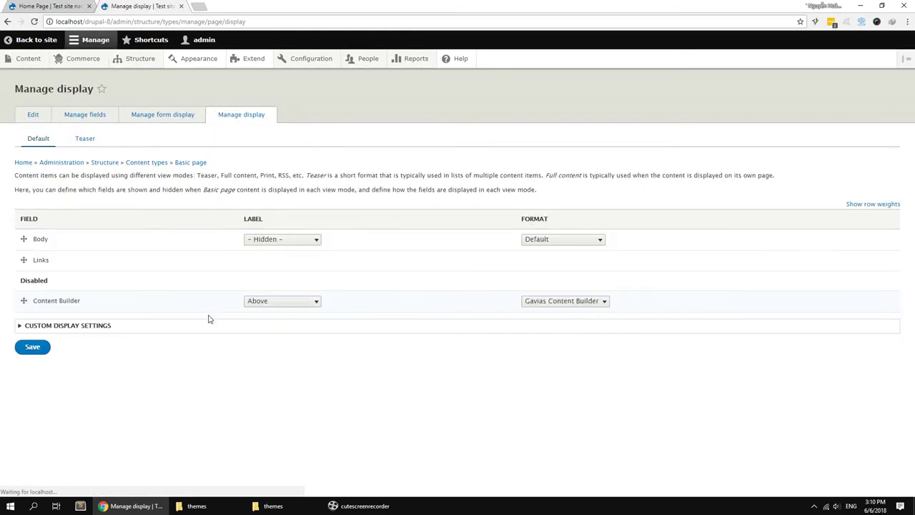
# Step: Enable Content Builder and disable Links in the Basic page's default display, hide the Content Builder label, and save
pyautogui.moveTo(23, 301); pyautogui.dragTo(32, 336)
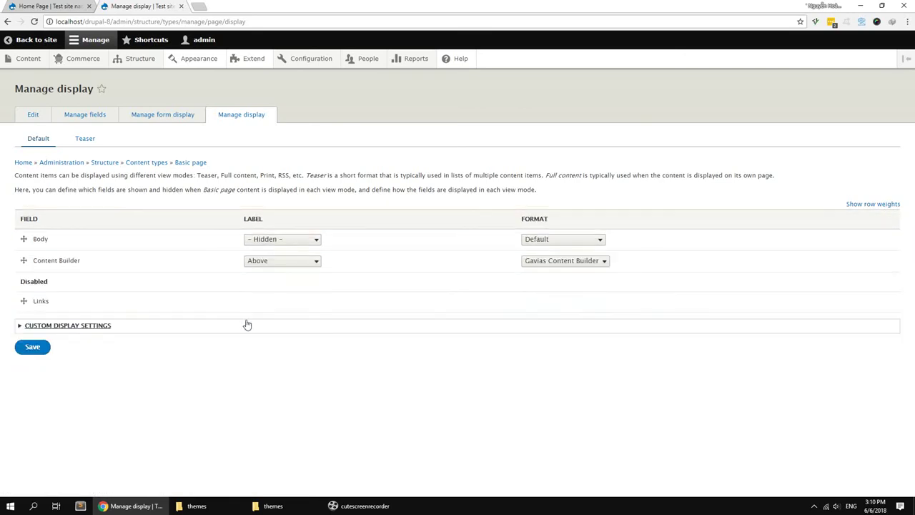
pyautogui.click(264, 261)
pyautogui.click(265, 291)
pyautogui.click(43, 349)
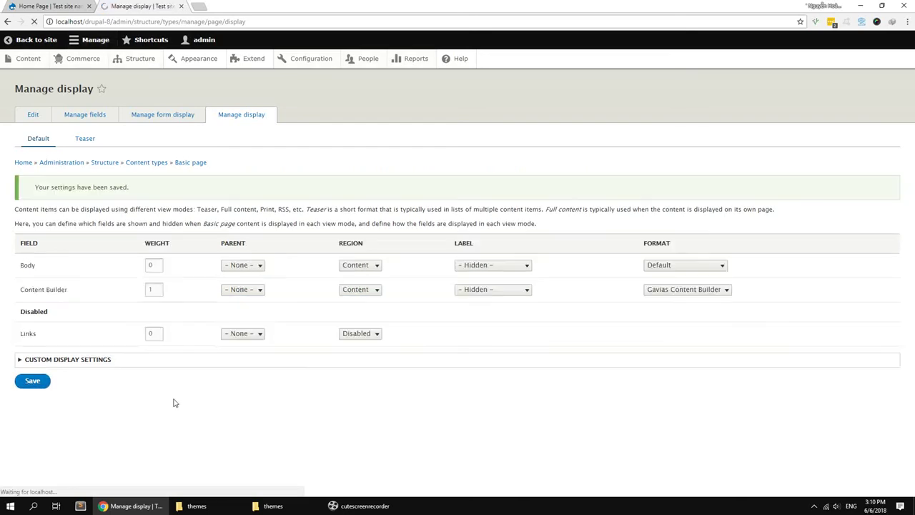
# Step: Edit the Home Page to add a new content builder titled "Home Page" for its builder field, and save the page
pyautogui.click(56, 8)
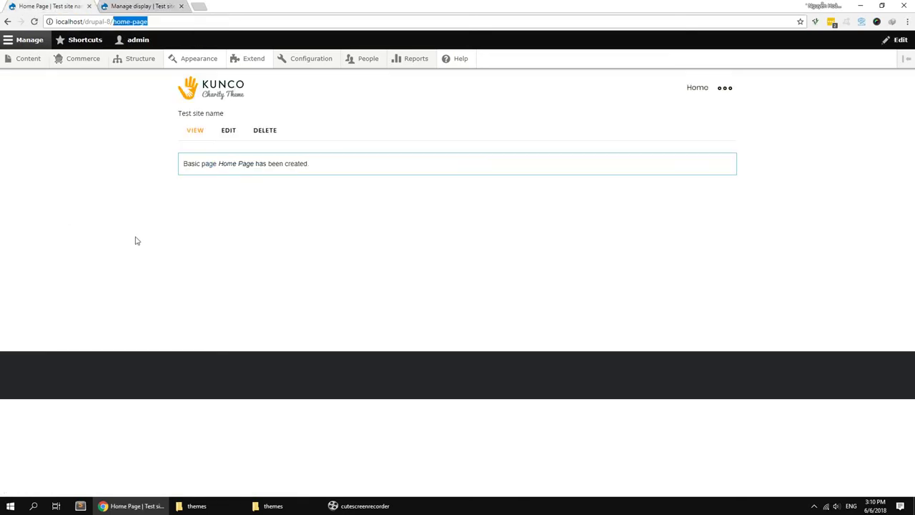
pyautogui.click(229, 134)
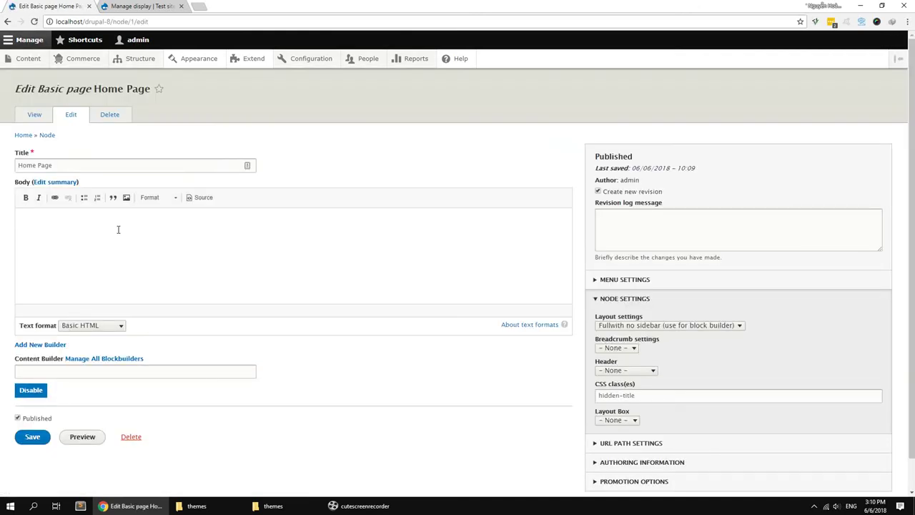
pyautogui.scroll(-1, 69, 366)
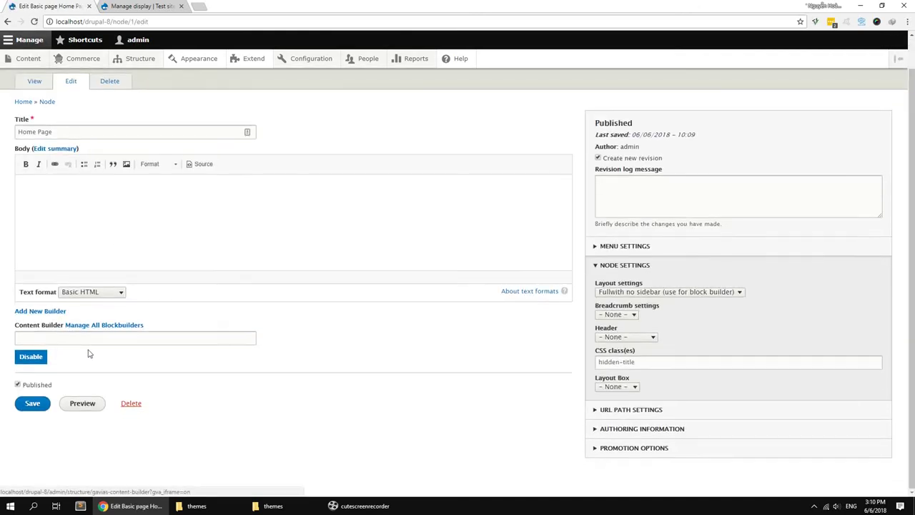
pyautogui.click(45, 311)
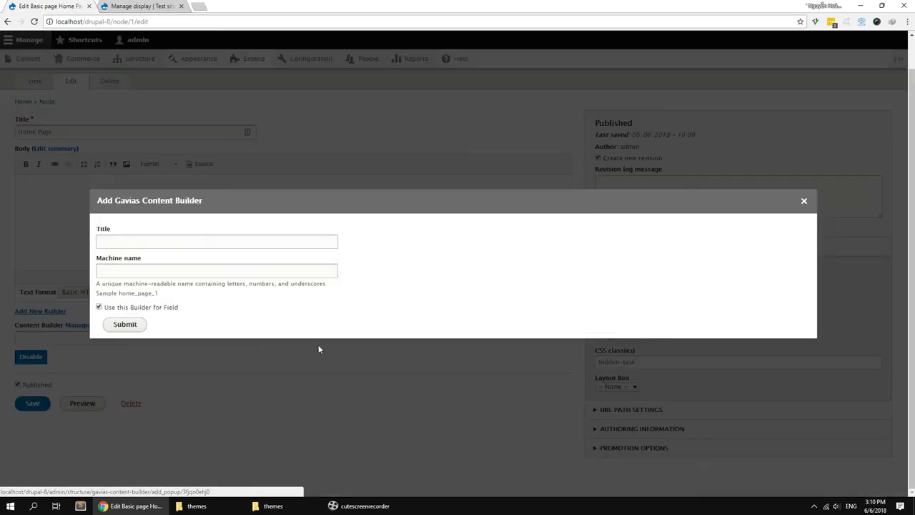
pyautogui.click(163, 243)
pyautogui.write('Hom')
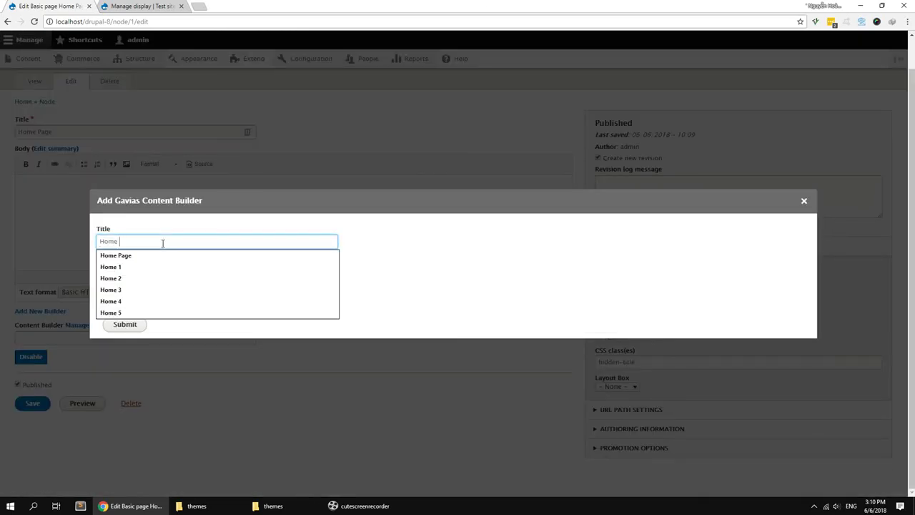
pyautogui.write('e')
pyautogui.click(133, 255)
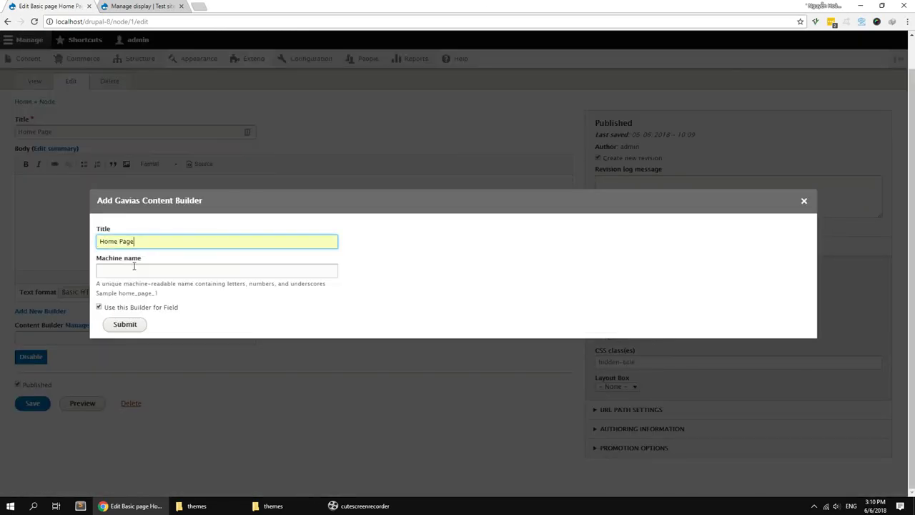
pyautogui.click(130, 326)
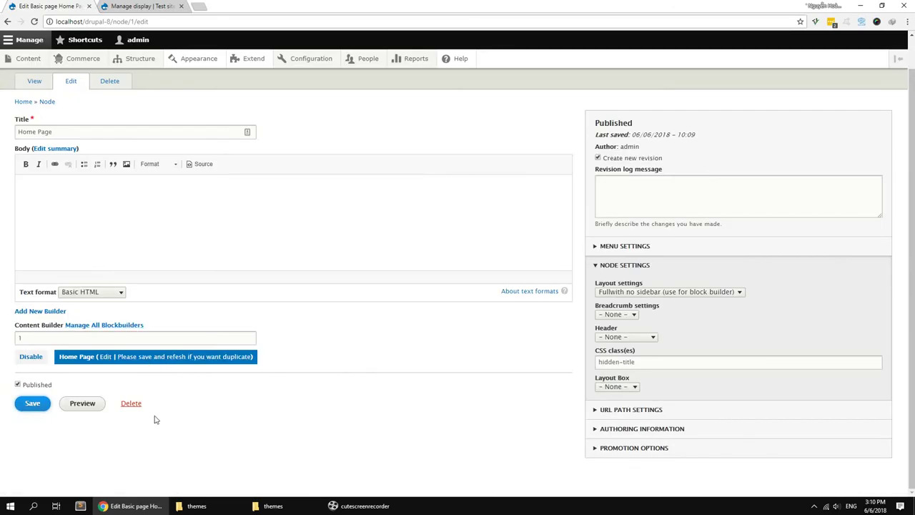
pyautogui.click(36, 411)
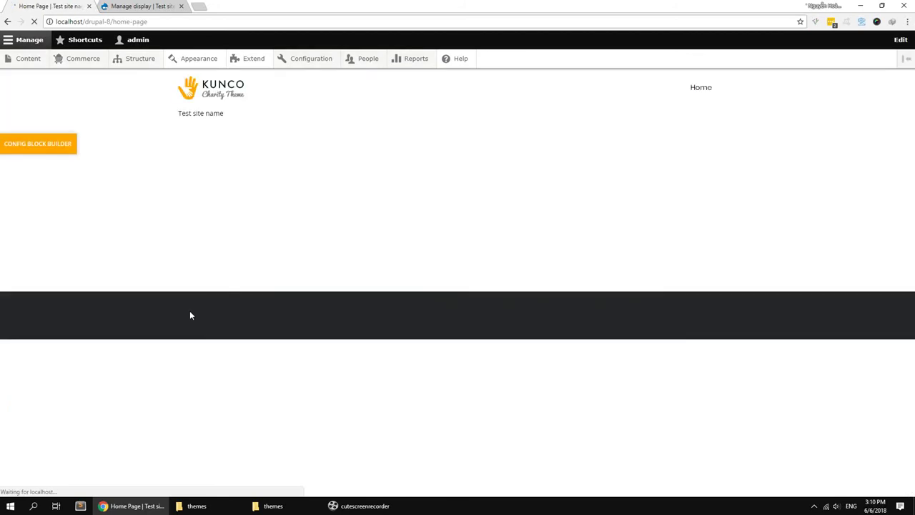
# Step: Reopen the Home Page for editing and open the import dialog of its content builder
pyautogui.click(230, 136)
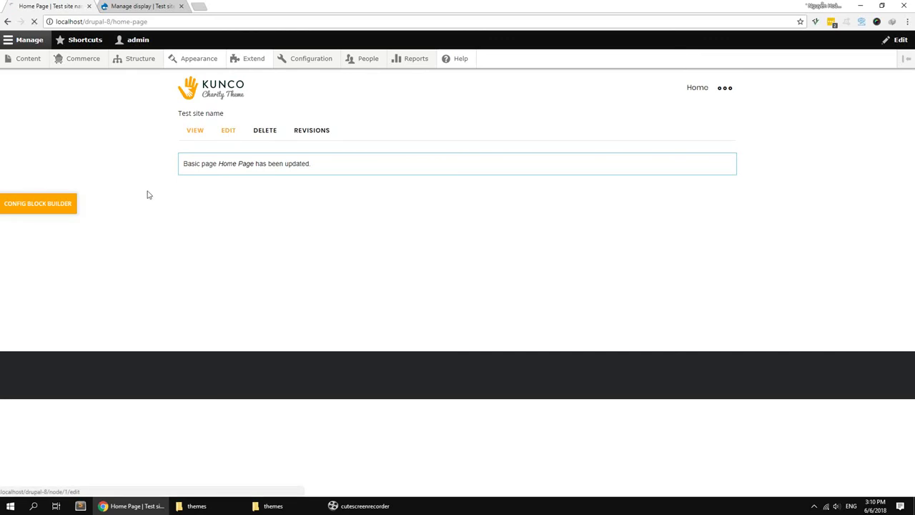
pyautogui.moveTo(163, 399)
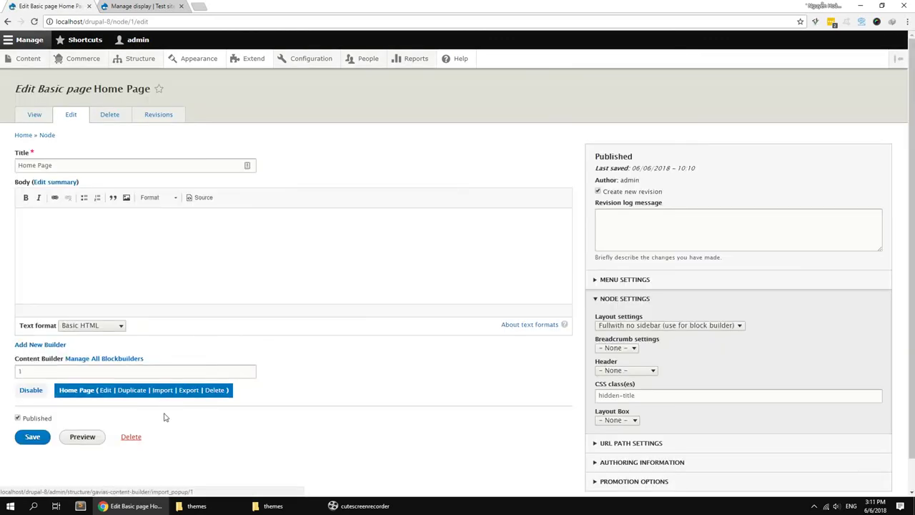
pyautogui.click(163, 391)
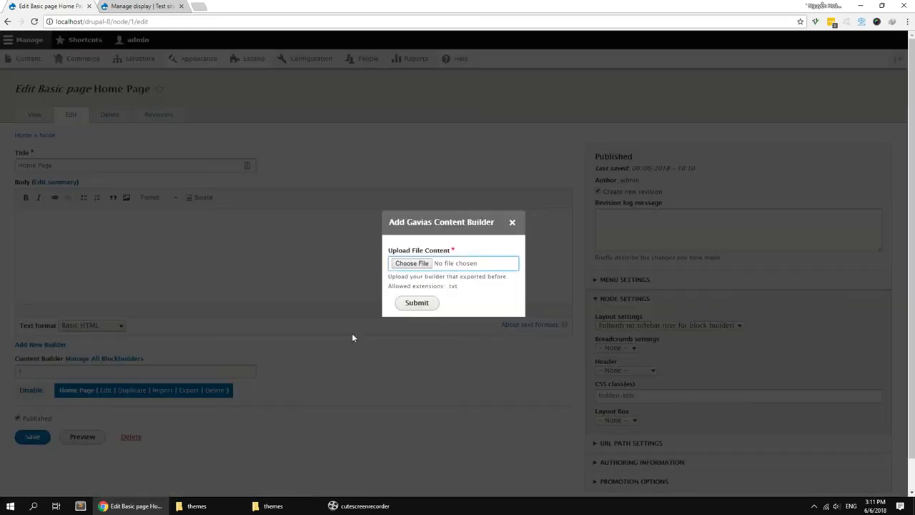
# Step: Extract files_export_blockbuilder.zip in the theme package folder using File Explorer and open the extracted folder of builder text files
pyautogui.click(272, 506)
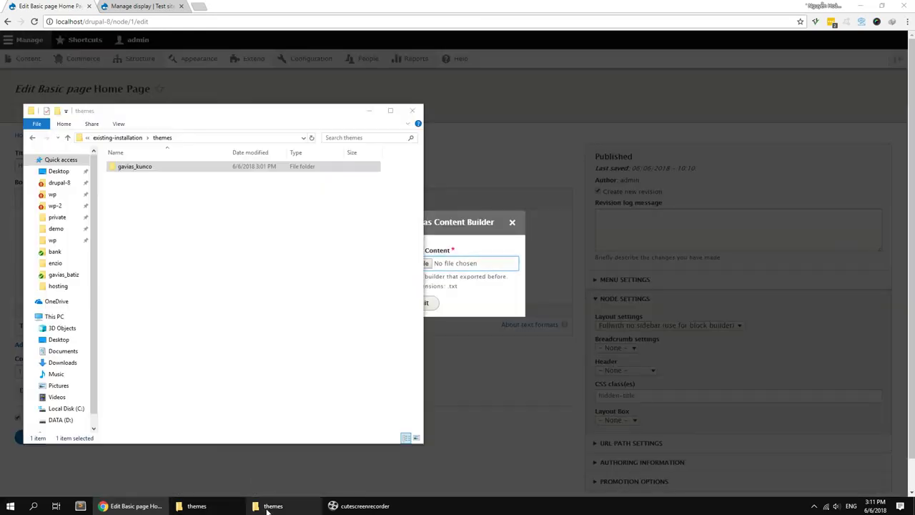
pyautogui.click(114, 138)
pyautogui.click(194, 140)
pyautogui.click(165, 197)
pyautogui.rightClick(158, 198)
pyautogui.click(218, 256)
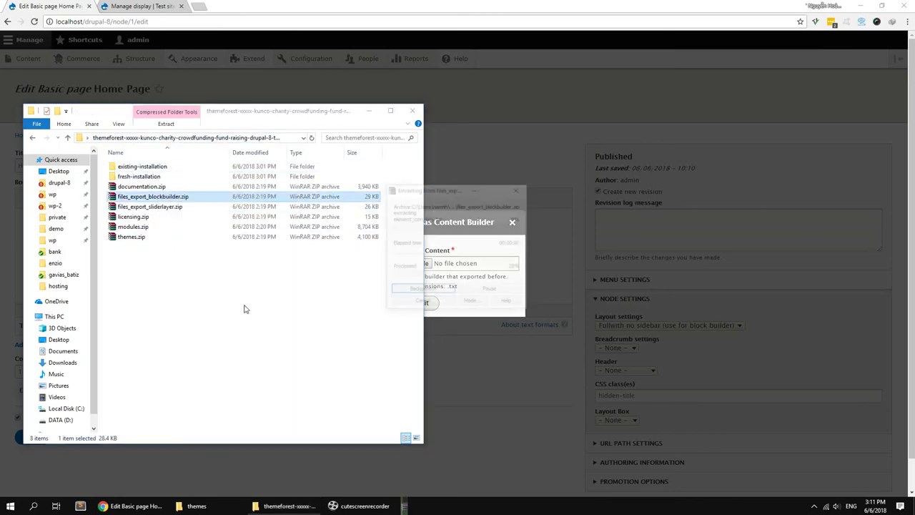
pyautogui.doubleClick(214, 243)
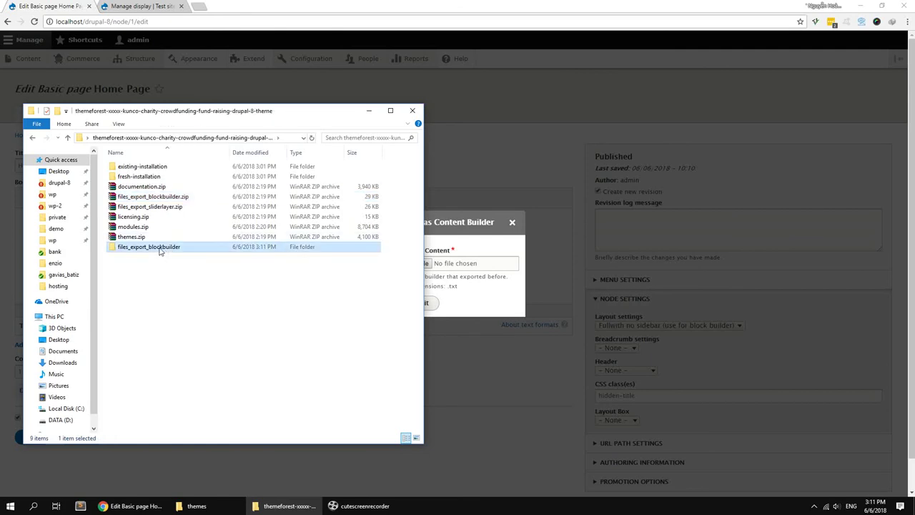
pyautogui.doubleClick(151, 167)
# Step: Import home_1.txt into the Home Page content builder and save the page
pyautogui.moveTo(175, 116); pyautogui.dragTo(678, 113)
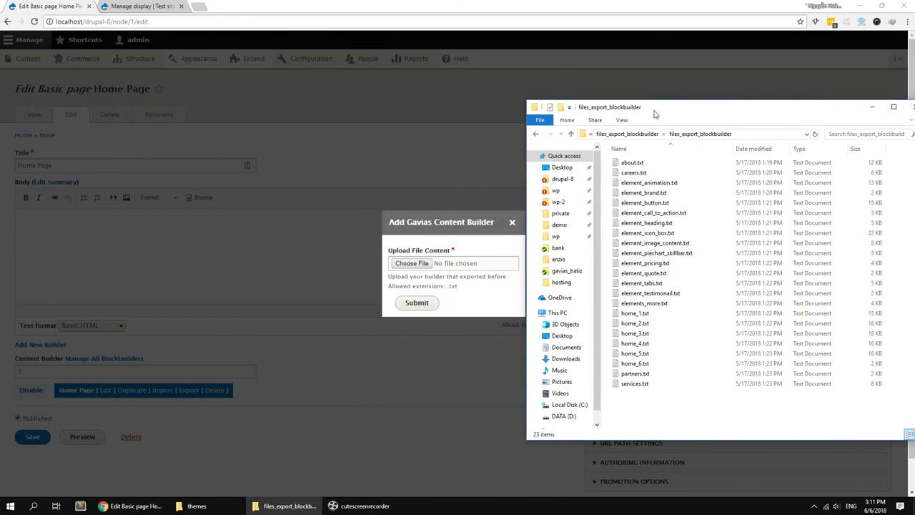
pyautogui.click(635, 313)
pyautogui.moveTo(647, 316); pyautogui.dragTo(416, 265)
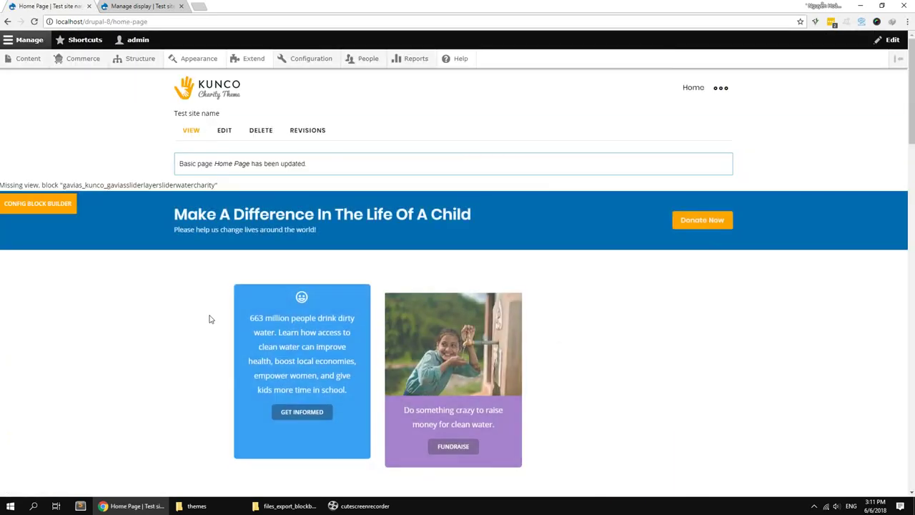
# Step: Examine the imported sections of the Home Page and the missing-view message above the donation banner
pyautogui.scroll(-8, 171, 317)
pyautogui.scroll(-1, 170, 312)
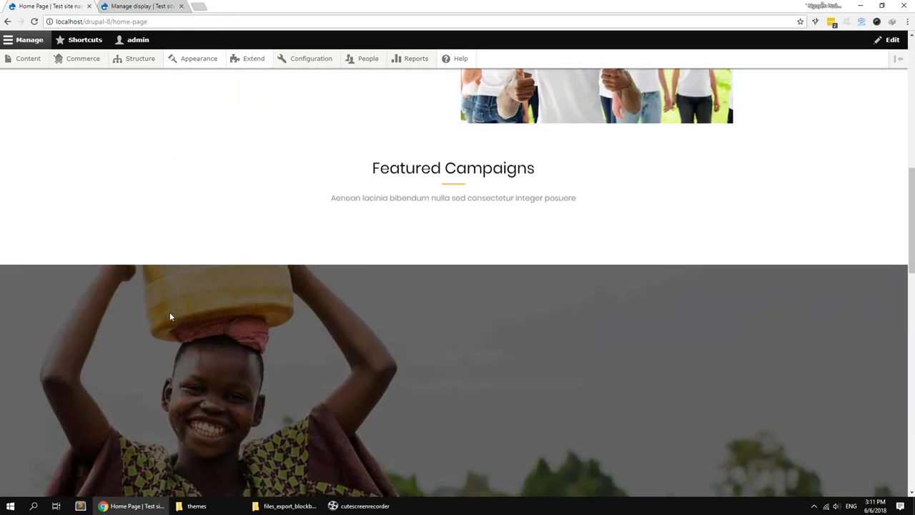
pyautogui.moveTo(914, 292); pyautogui.dragTo(913, 472)
pyautogui.scroll(20, 163, 247)
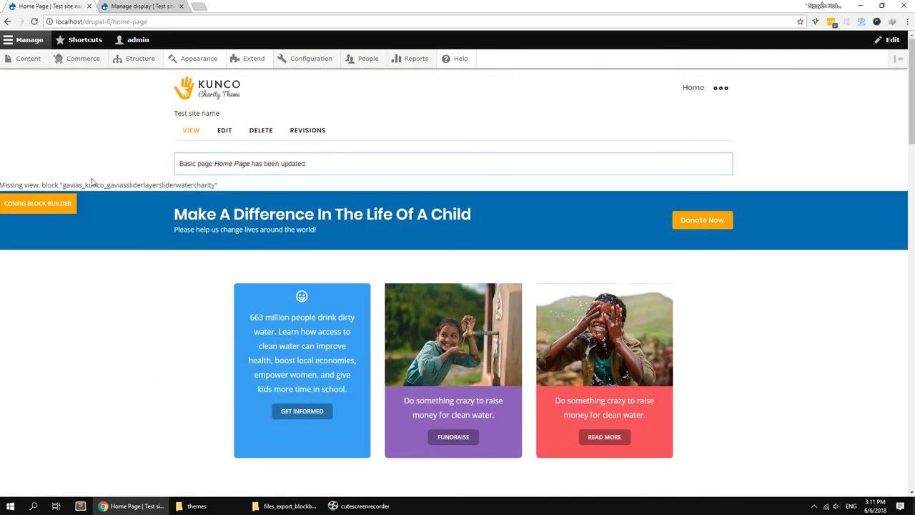
pyautogui.moveTo(64, 184); pyautogui.dragTo(207, 192)
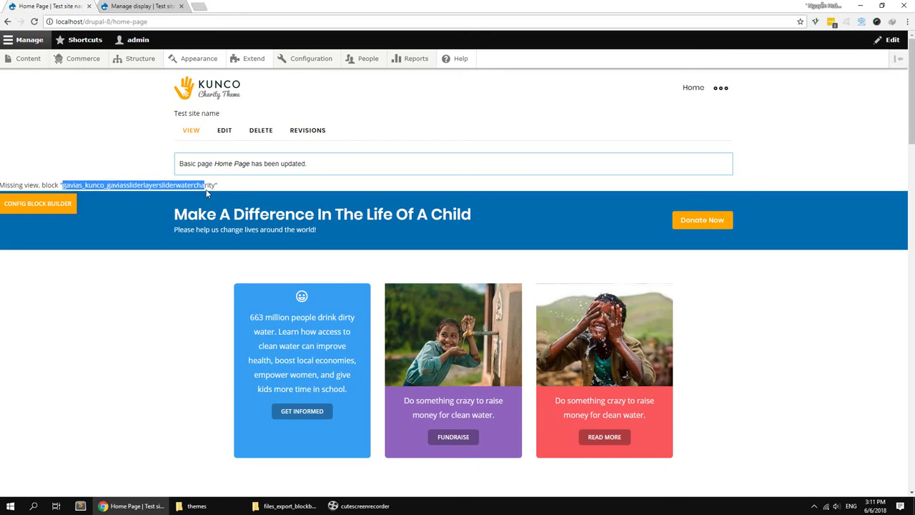
pyautogui.click(132, 302)
# Step: Add a Gavias Slider Layer group titled "Slider Main" and save it
pyautogui.moveTo(138, 63)
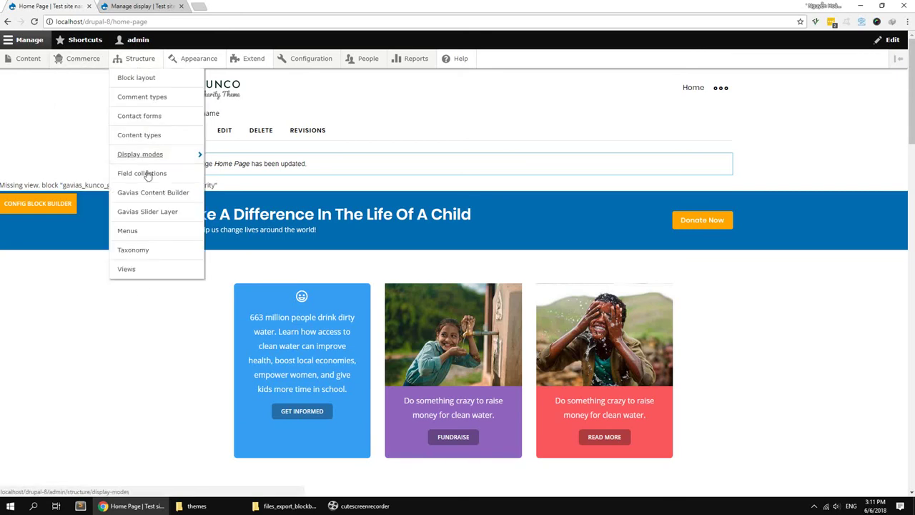
pyautogui.click(148, 213)
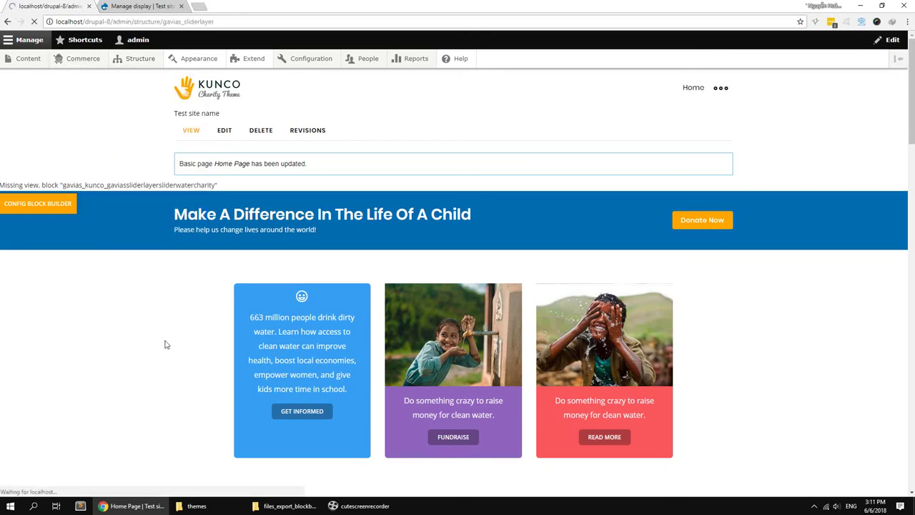
pyautogui.click(93, 175)
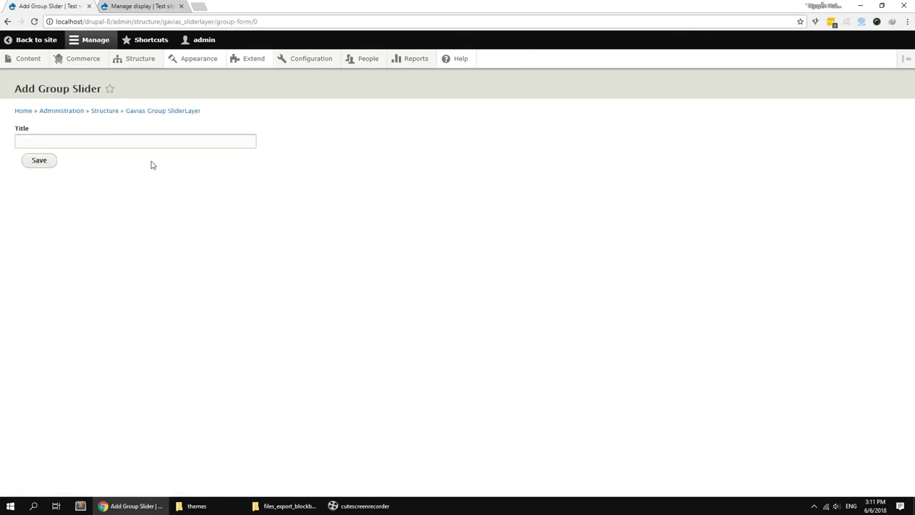
pyautogui.click(161, 143)
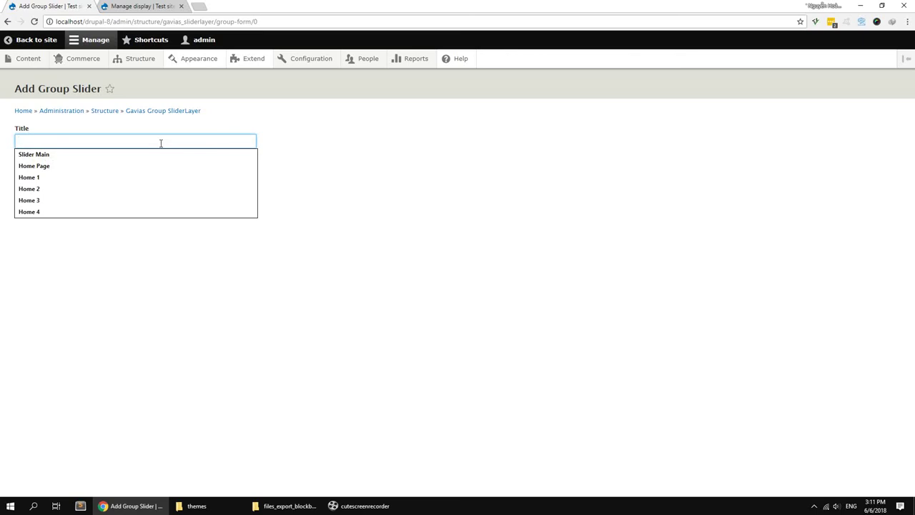
pyautogui.click(92, 154)
pyautogui.click(39, 161)
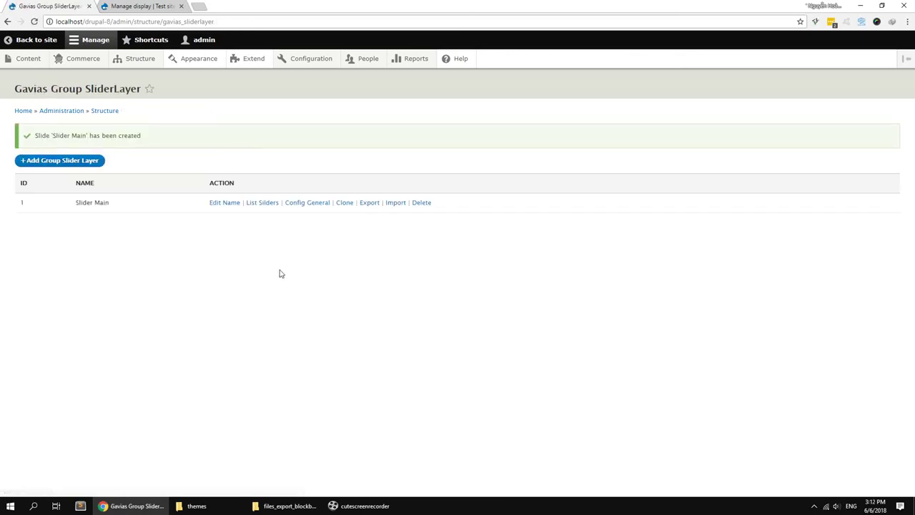
# Step: Open the import form for Slider Main, then extract files_export_sliderlayer.zip in File Explorer and open its folder of slider text files
pyautogui.click(393, 206)
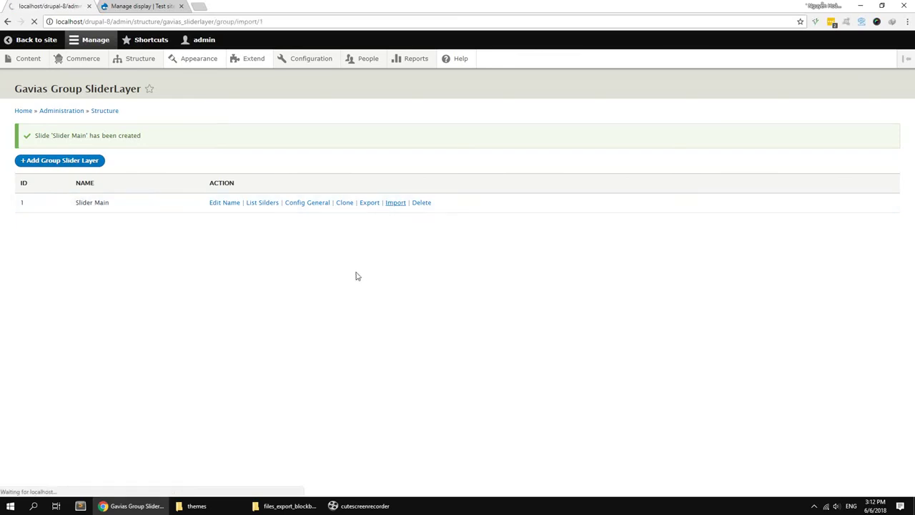
pyautogui.click(283, 506)
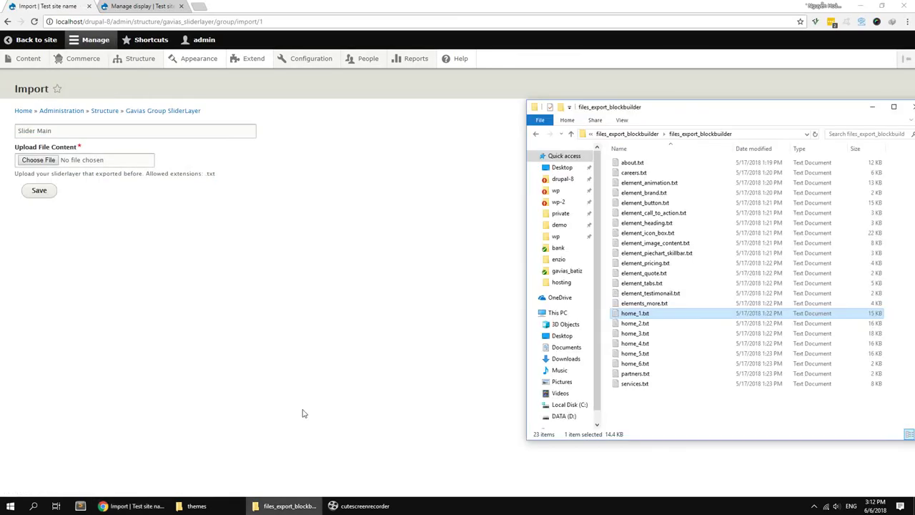
pyautogui.click(536, 134)
pyautogui.click(535, 135)
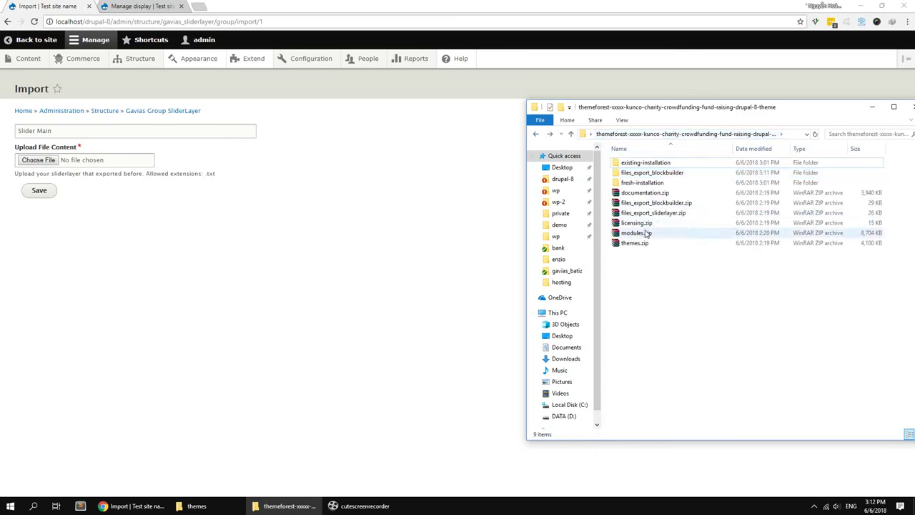
pyautogui.click(658, 214)
pyautogui.rightClick(661, 215)
pyautogui.click(687, 273)
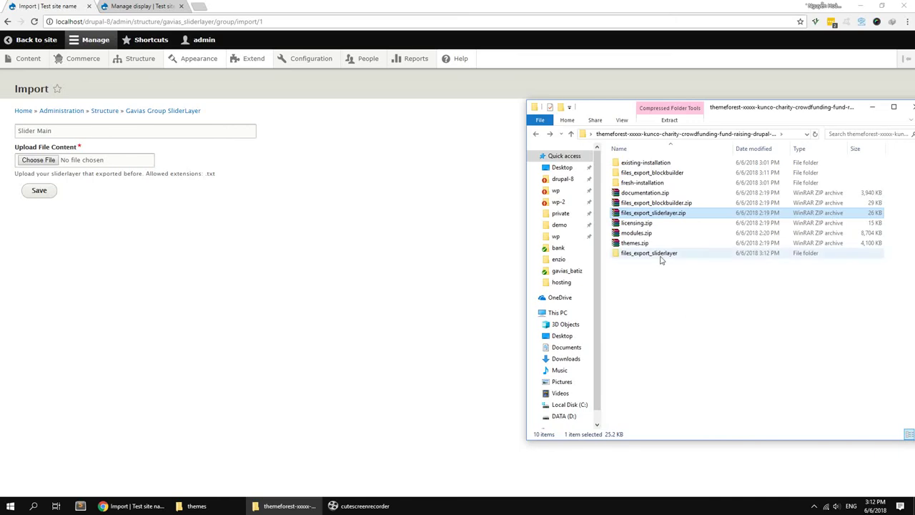
pyautogui.doubleClick(647, 252)
pyautogui.click(644, 166)
pyautogui.doubleClick(644, 166)
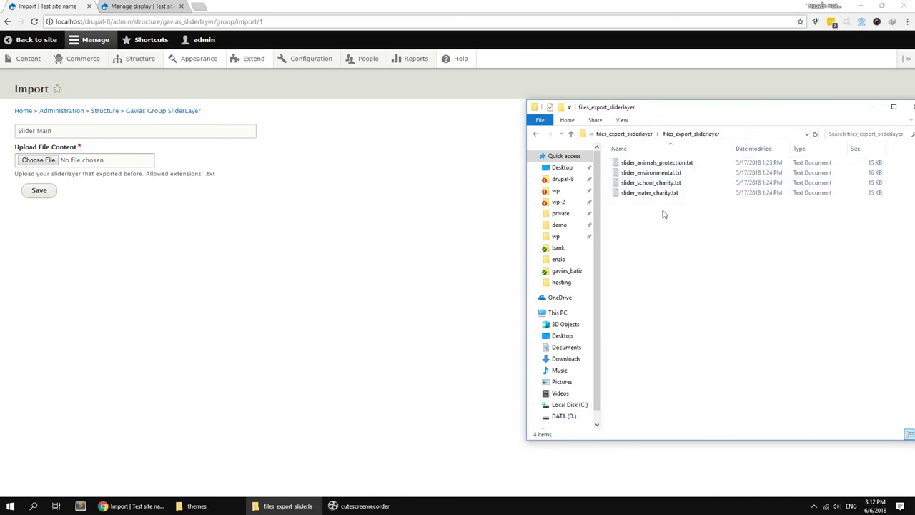
# Step: Import slider_water_charity.txt into the Slider Main group and save the import
pyautogui.click(668, 183)
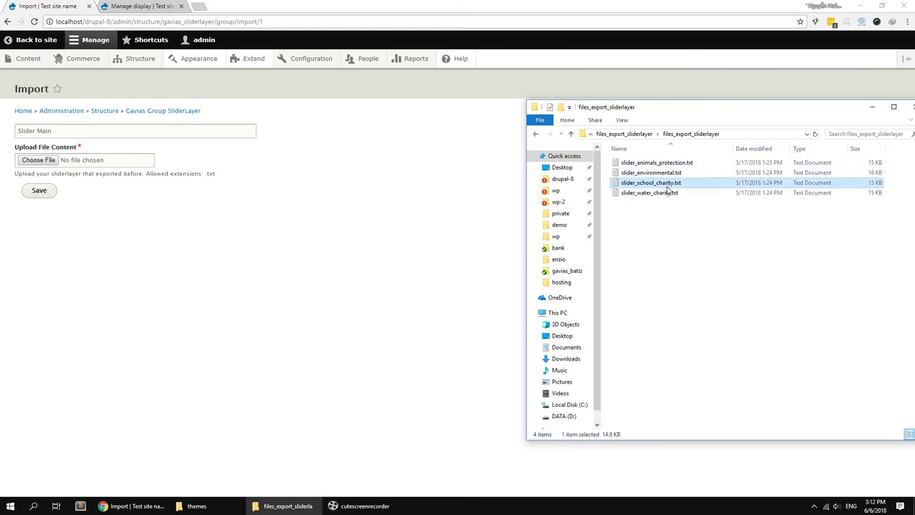
pyautogui.click(676, 193)
pyautogui.moveTo(663, 197); pyautogui.dragTo(51, 164)
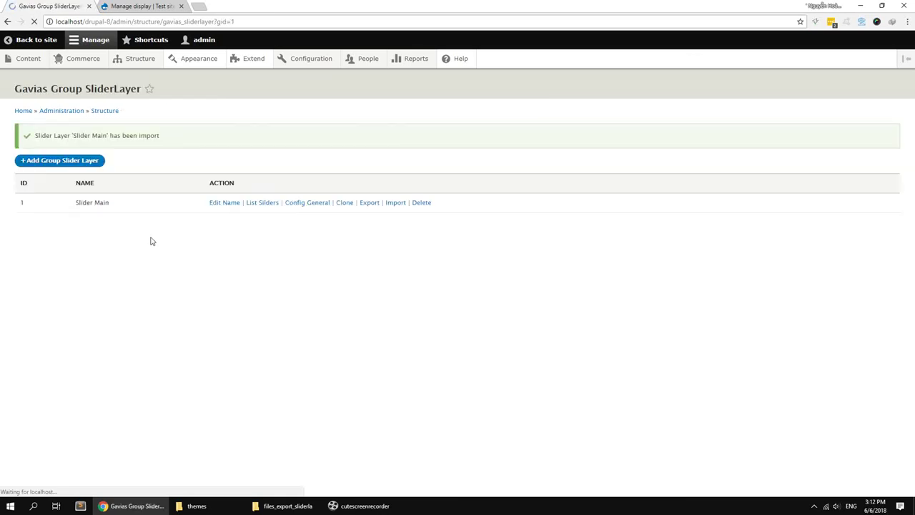
# Step: Place the Gavias SliderLayer – Slider Main block in the Other region with its title hidden, and save it
pyautogui.click(32, 39)
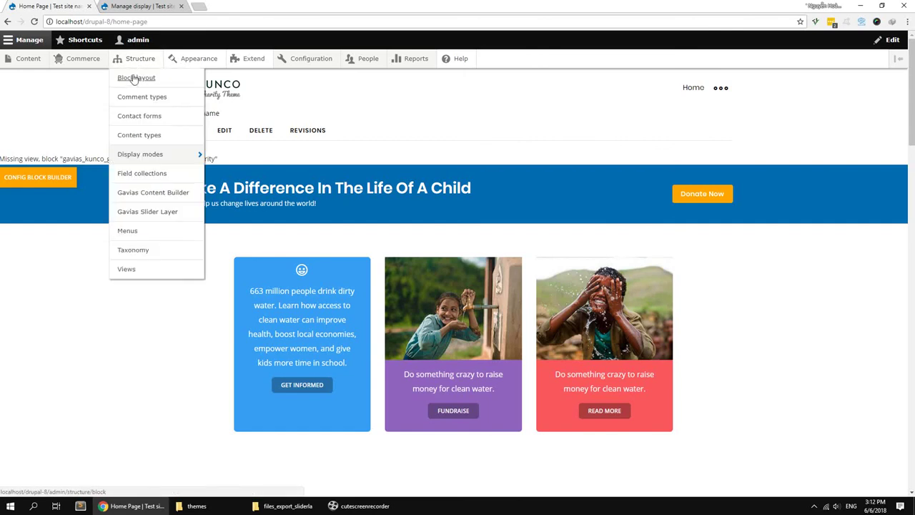
pyautogui.click(133, 77)
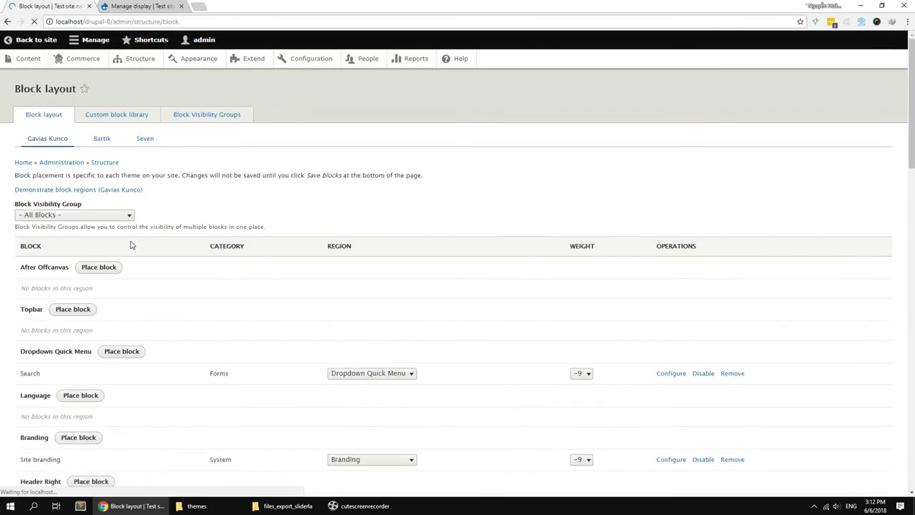
pyautogui.scroll(-6, 149, 331)
pyautogui.scroll(-15, 151, 331)
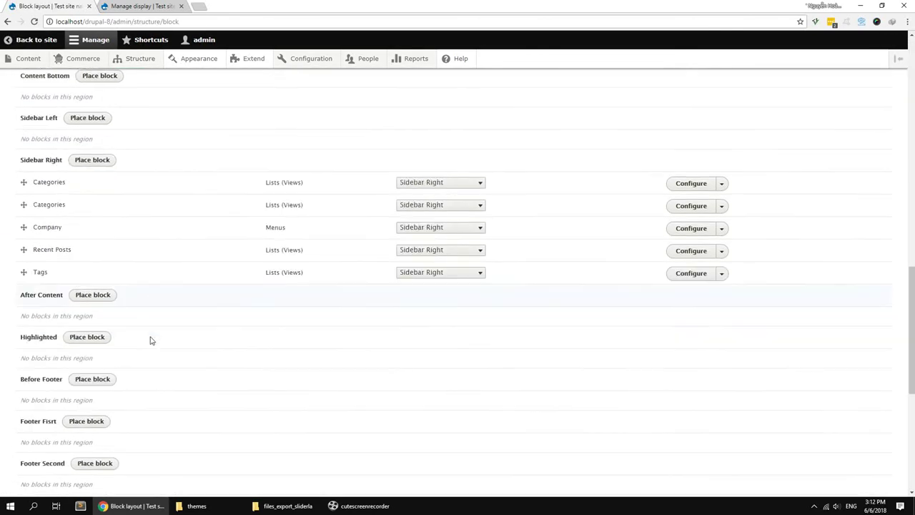
pyautogui.click(69, 329)
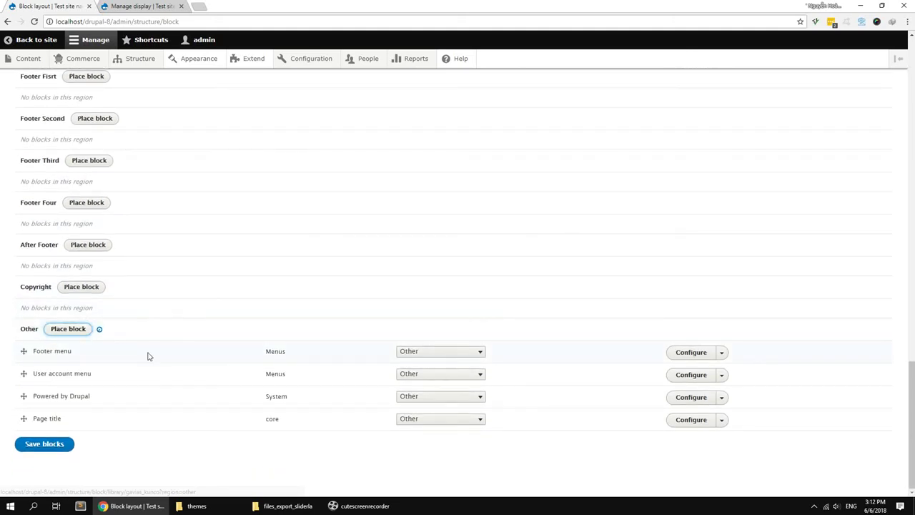
pyautogui.write('slid')
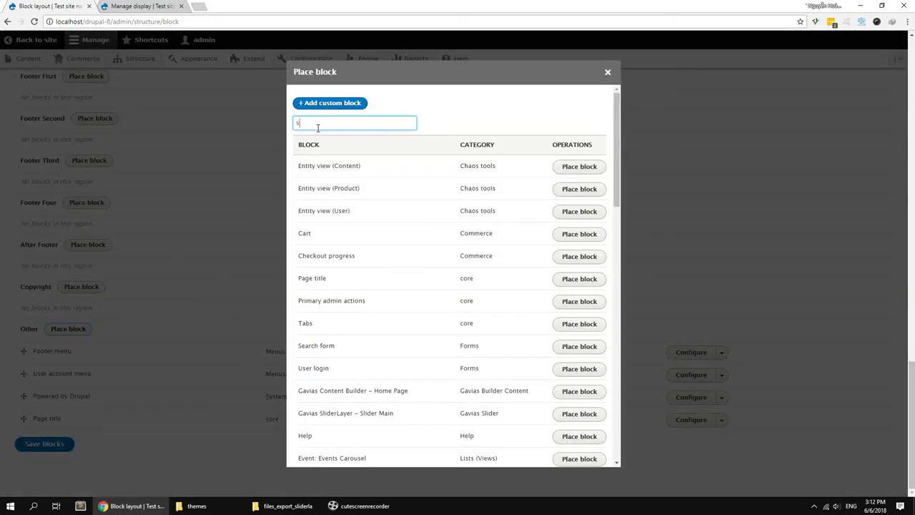
pyautogui.click(573, 166)
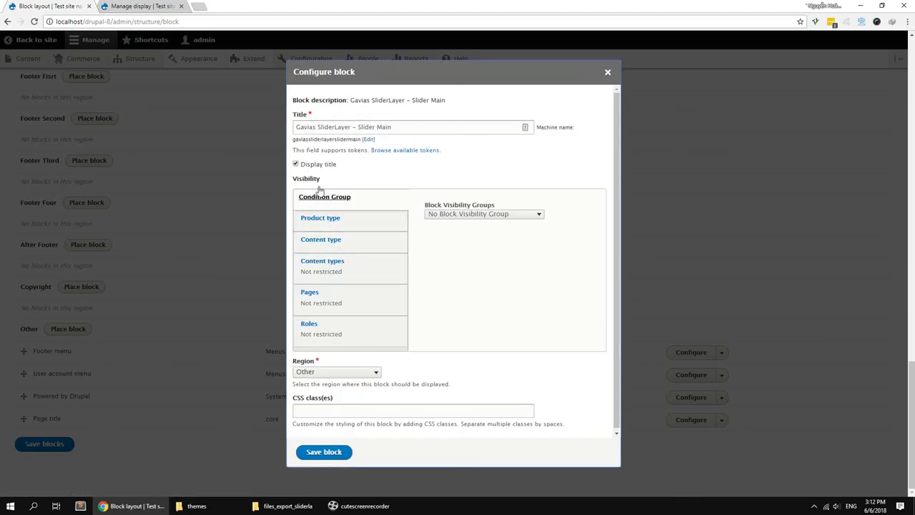
pyautogui.click(316, 165)
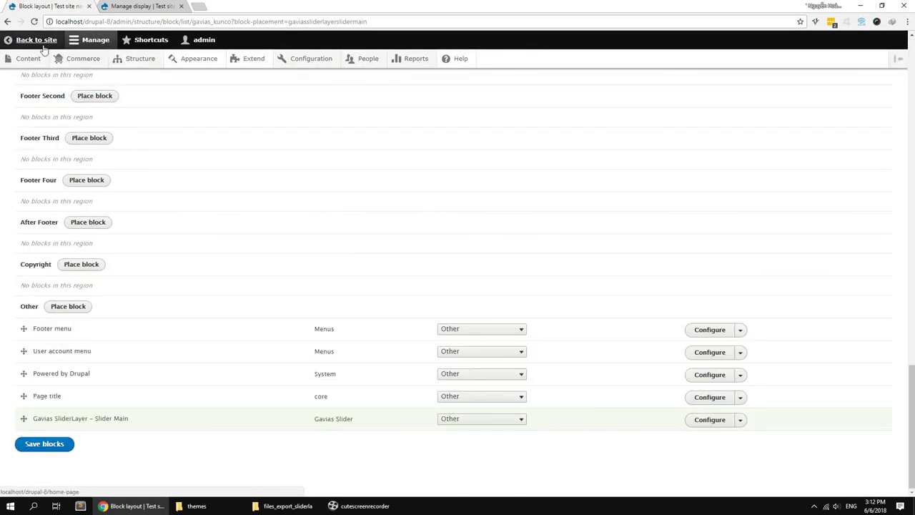
# Step: Set the Home Page's first Drupal Block element to Gavias SliderLayer – Slider Main in the block builder and save the configuration
pyautogui.rightClick(43, 47)
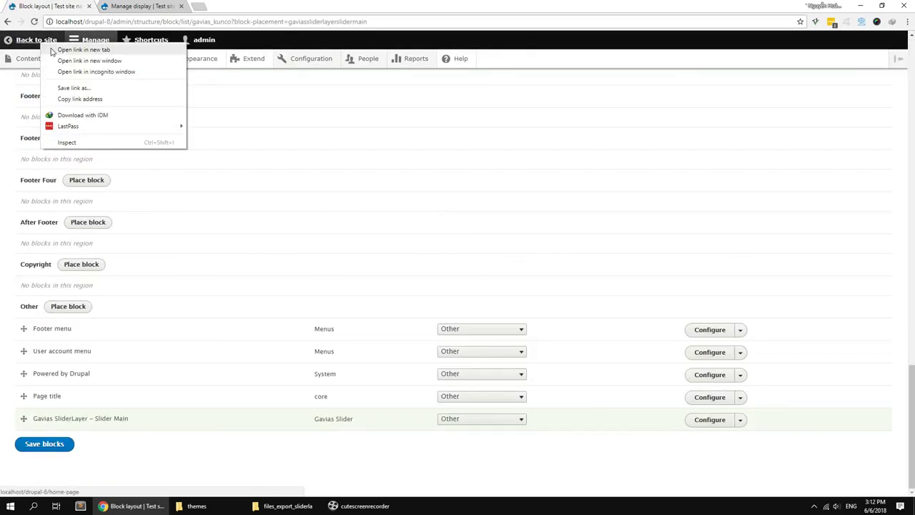
pyautogui.click(32, 47)
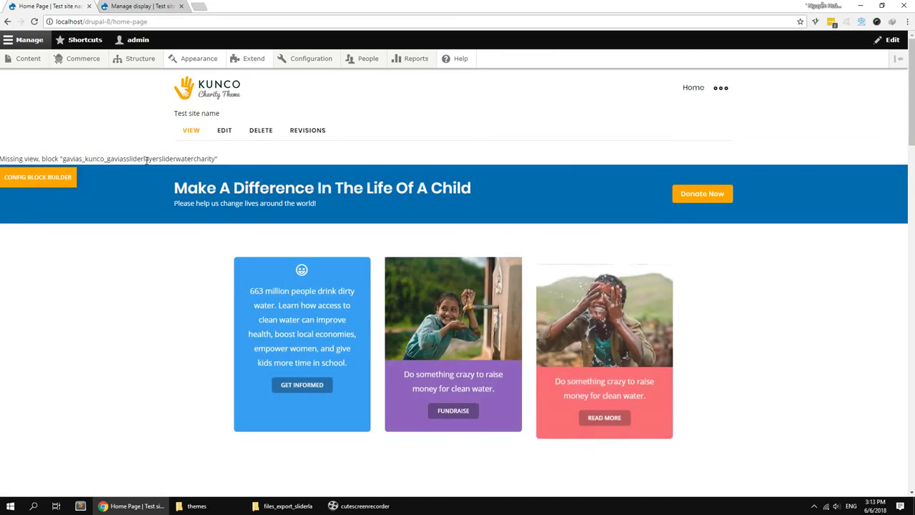
pyautogui.click(69, 176)
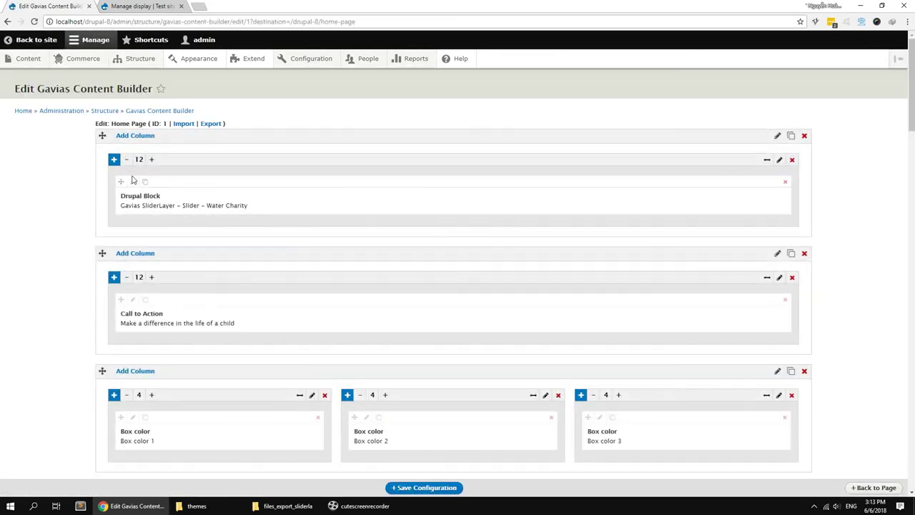
pyautogui.click(131, 181)
pyautogui.click(281, 177)
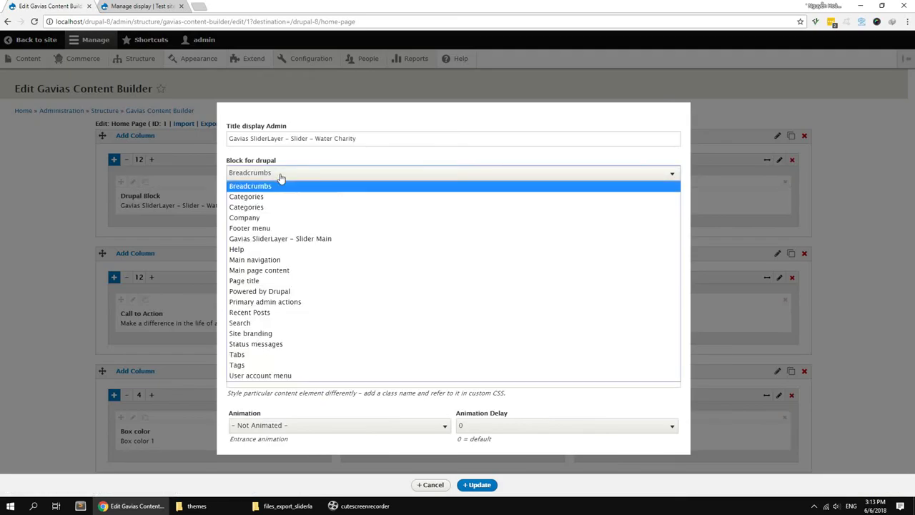
pyautogui.click(293, 239)
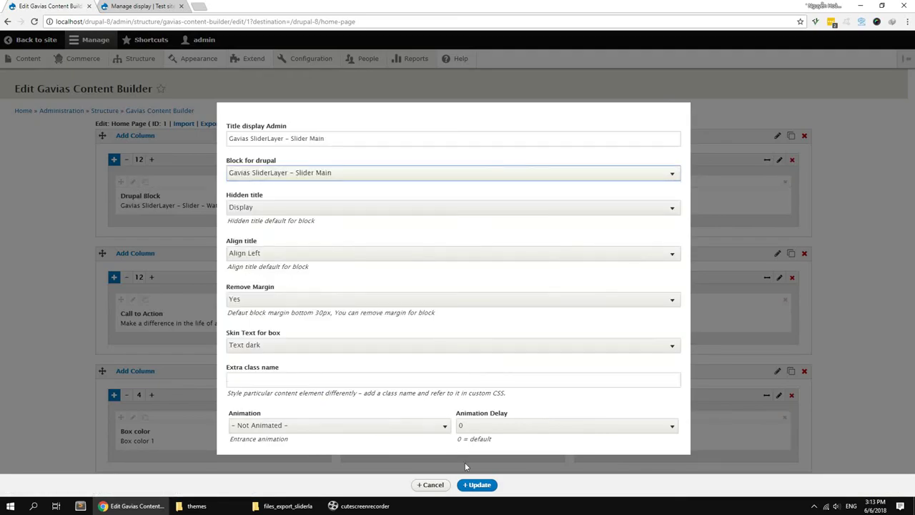
pyautogui.click(479, 485)
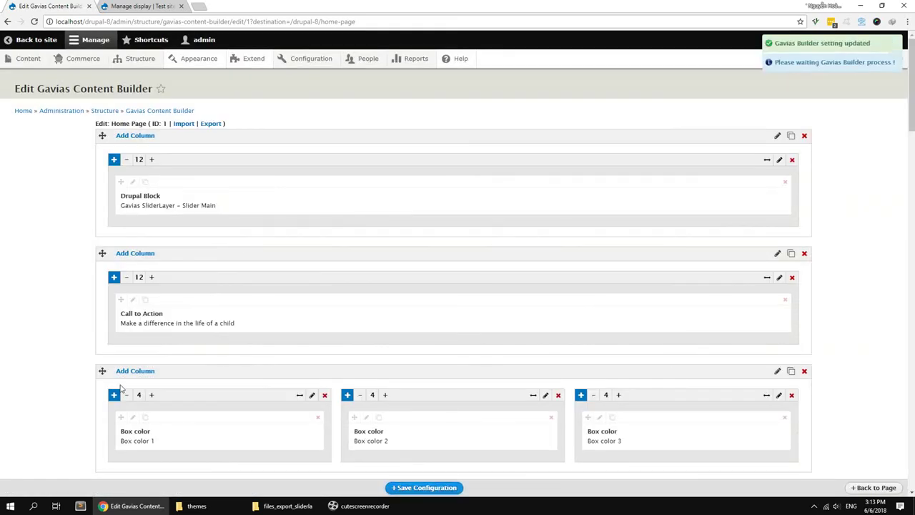
# Step: Open the Home Page in a new tab, close the Manage display tab, and check the slider and sections below it
pyautogui.click(862, 490)
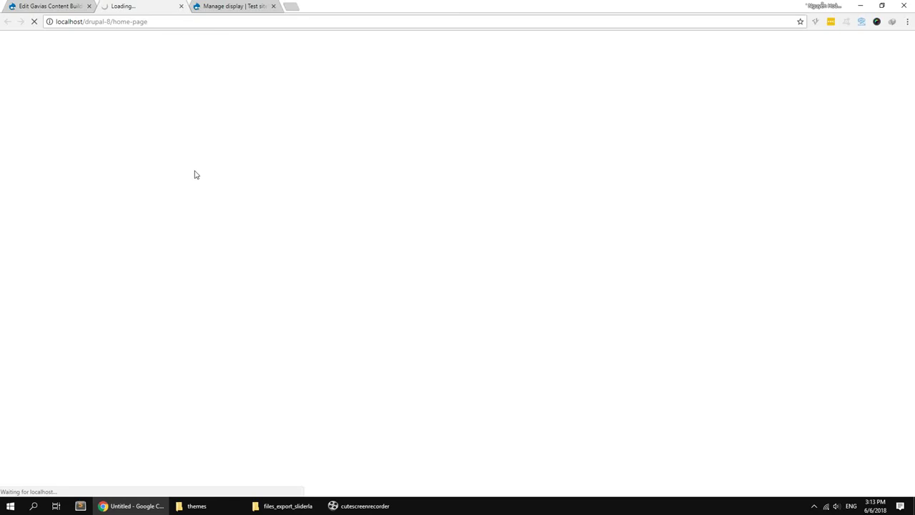
pyautogui.click(274, 7)
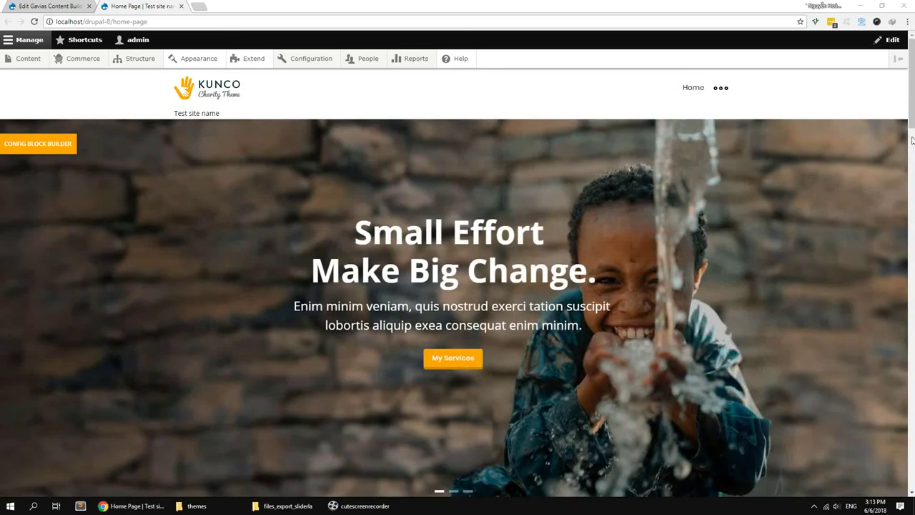
pyautogui.scroll(-5, 913, 141)
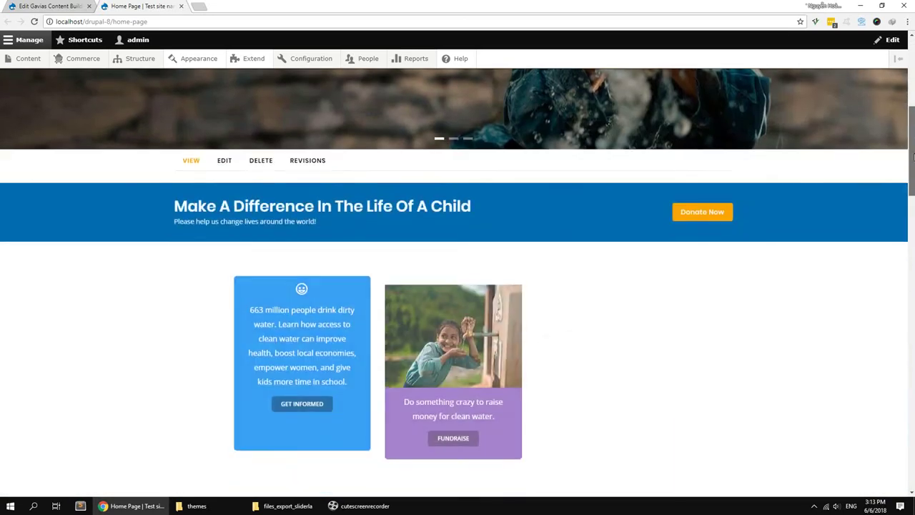
pyautogui.moveTo(913, 155); pyautogui.dragTo(911, 131)
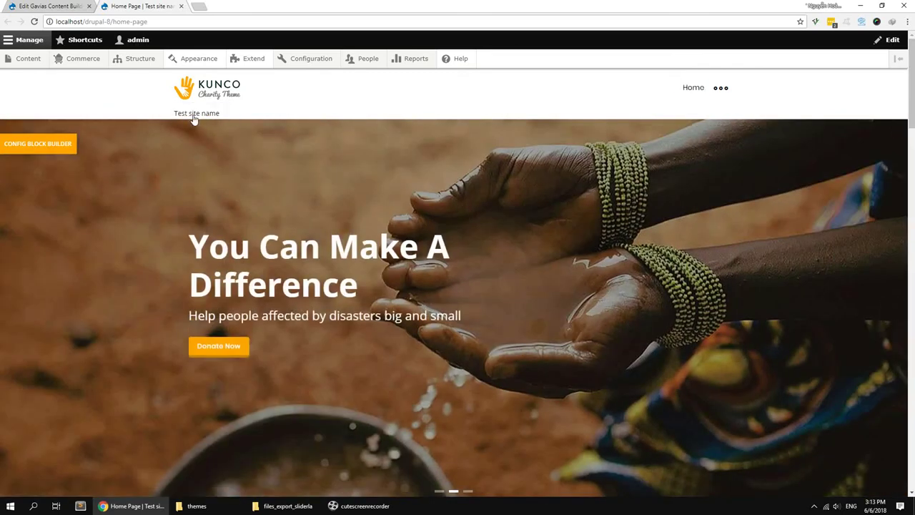
# Step: Turn off the Site name element in the Site branding block of the Gavias Kunco layout and save the block
pyautogui.click(136, 77)
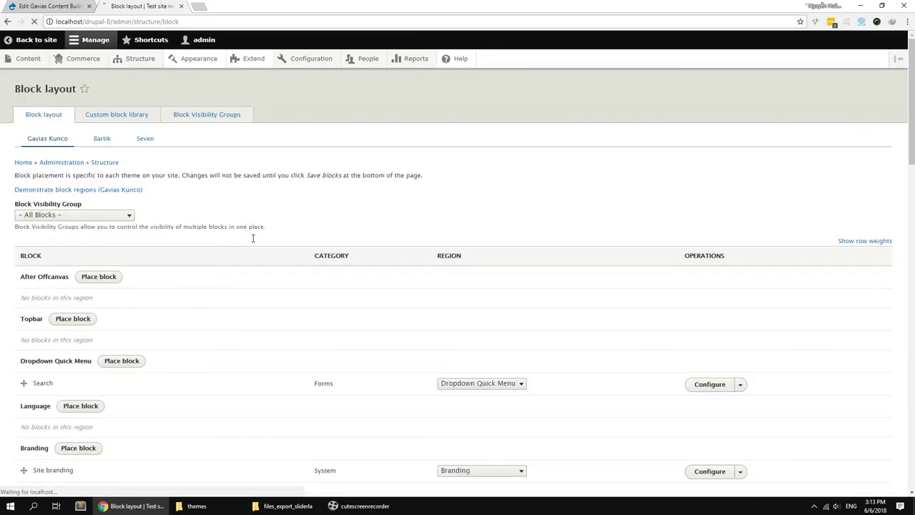
pyautogui.scroll(-2, 225, 298)
pyautogui.scroll(-2, 131, 298)
pyautogui.click(705, 234)
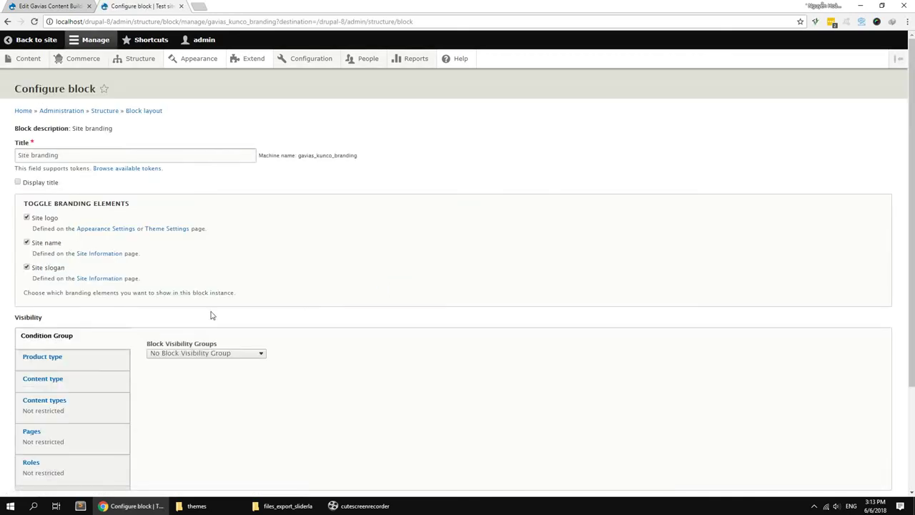
pyautogui.click(59, 245)
pyautogui.scroll(-3, 50, 429)
pyautogui.click(43, 444)
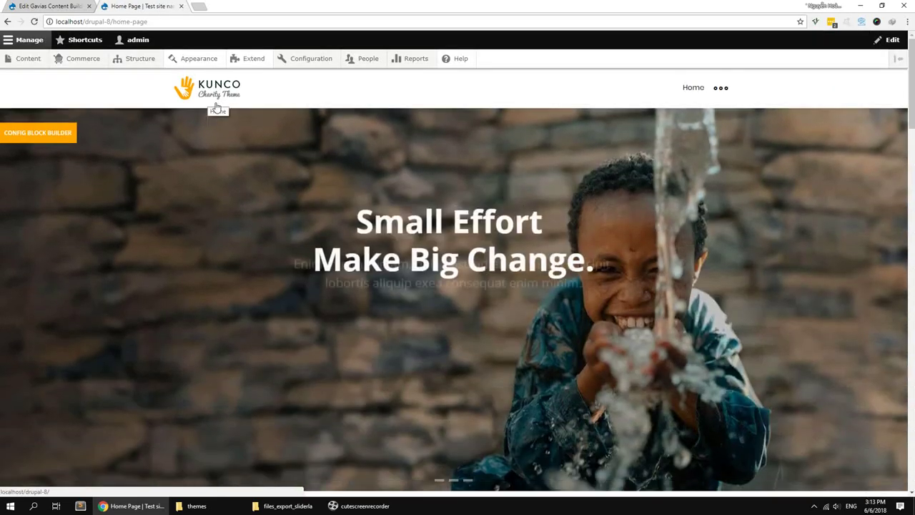
# Step: Examine the site's front page from the header and slider down to the Instagram section
pyautogui.moveTo(89, 71)
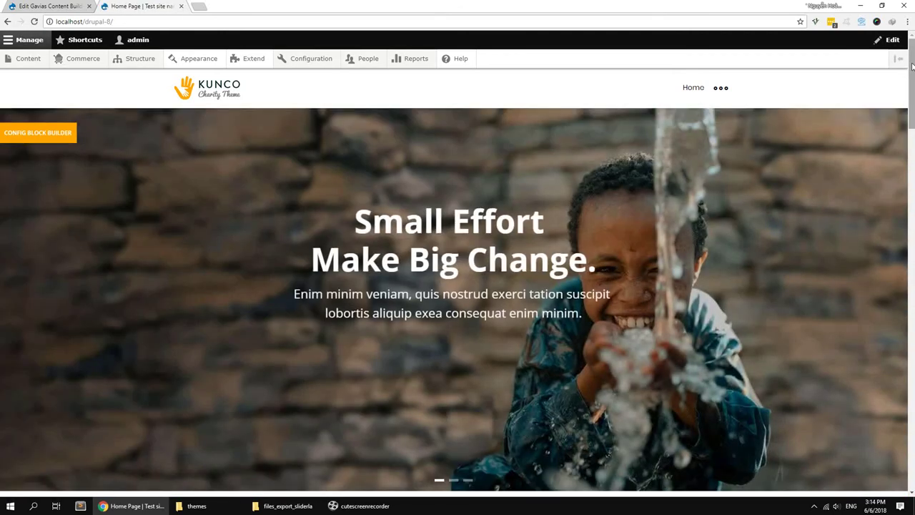
pyautogui.scroll(-1, 913, 71)
pyautogui.scroll(-9, 913, 71)
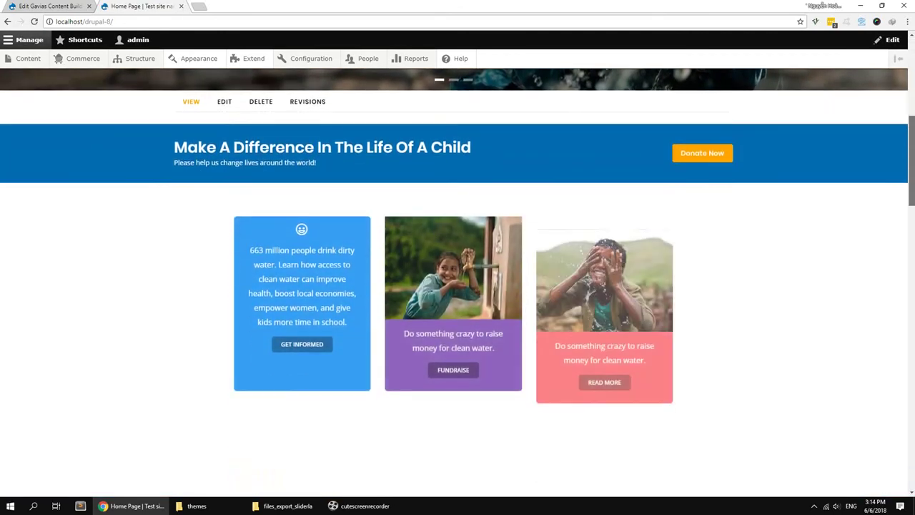
pyautogui.scroll(-15, 913, 344)
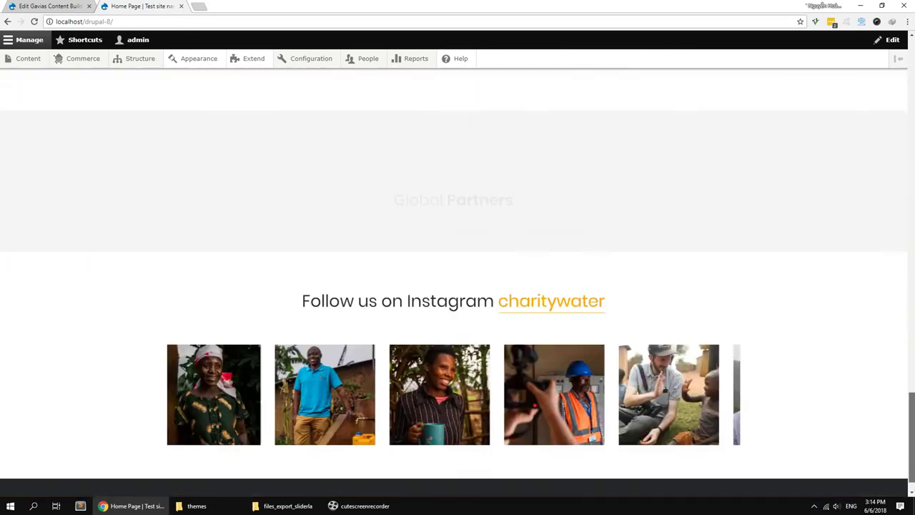
pyautogui.scroll(20, 912, 343)
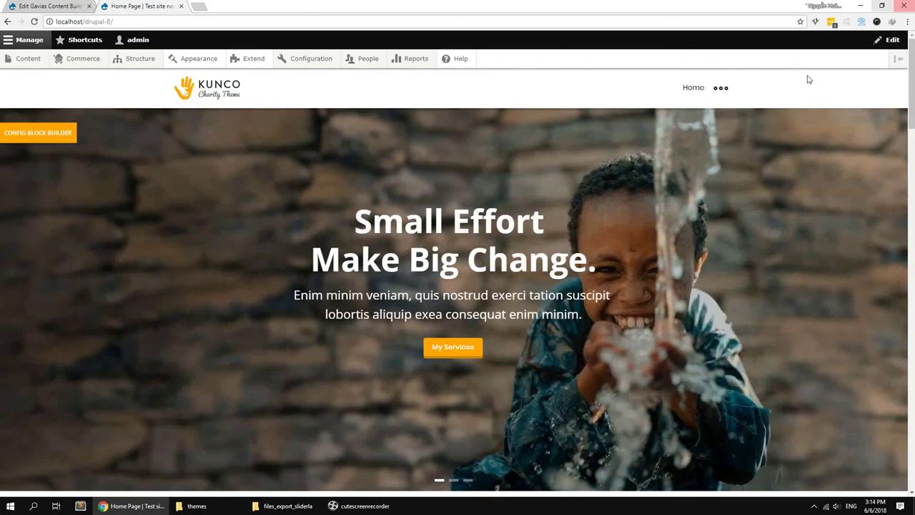